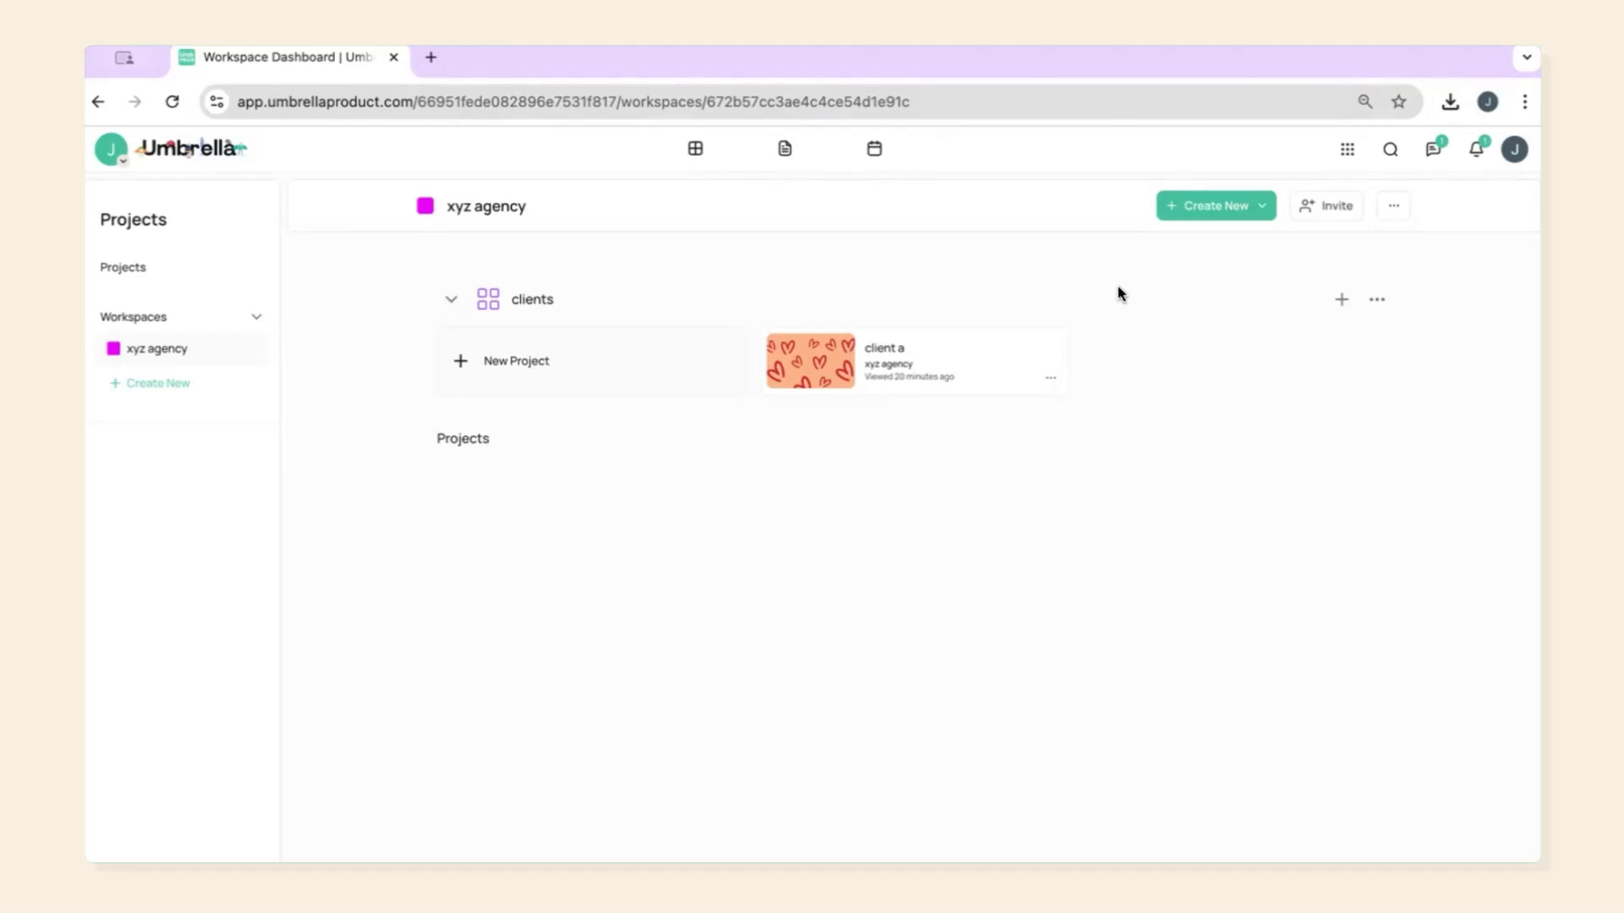
Step: In the client a project's task board, add an Upcoming column and place it before In Progress
left_click(968, 361)
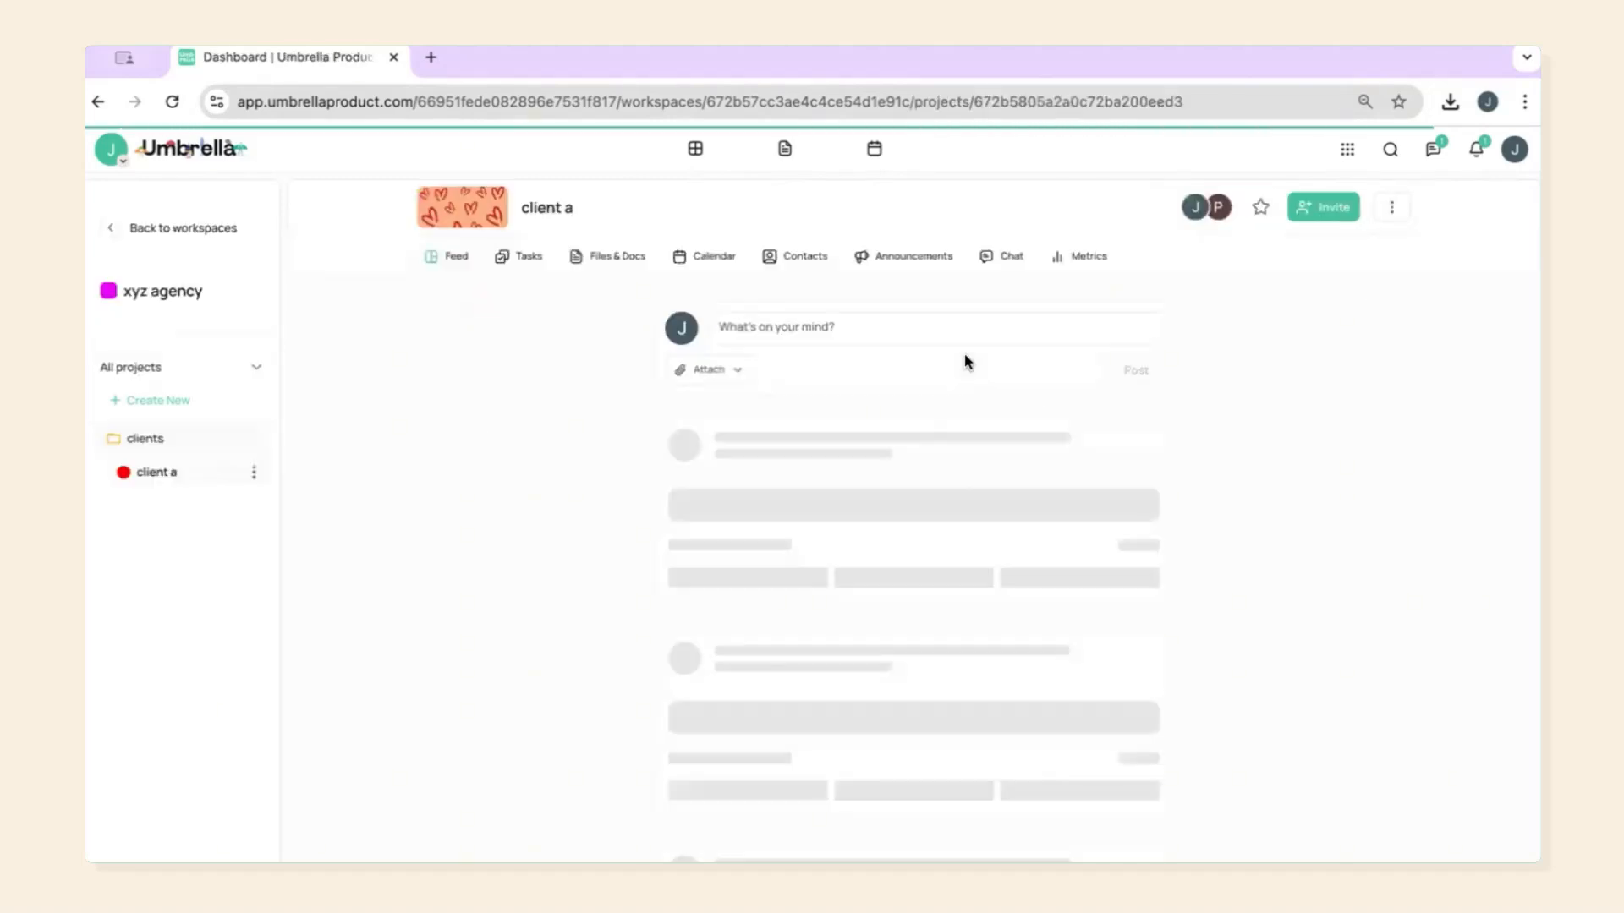
left_click(524, 262)
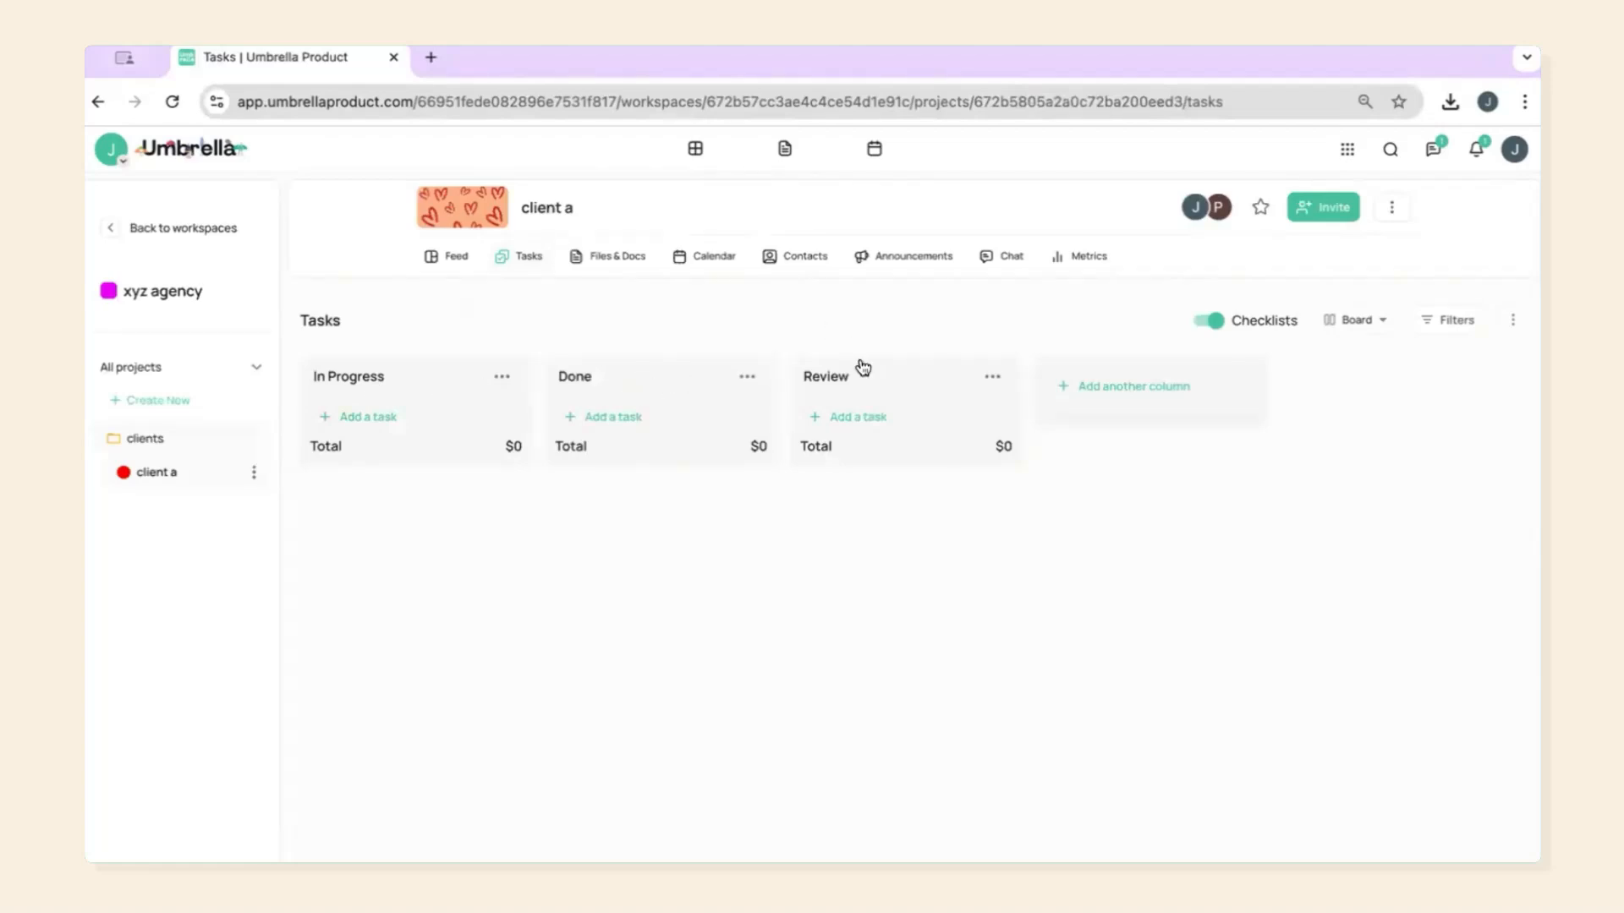
left_click(1113, 385)
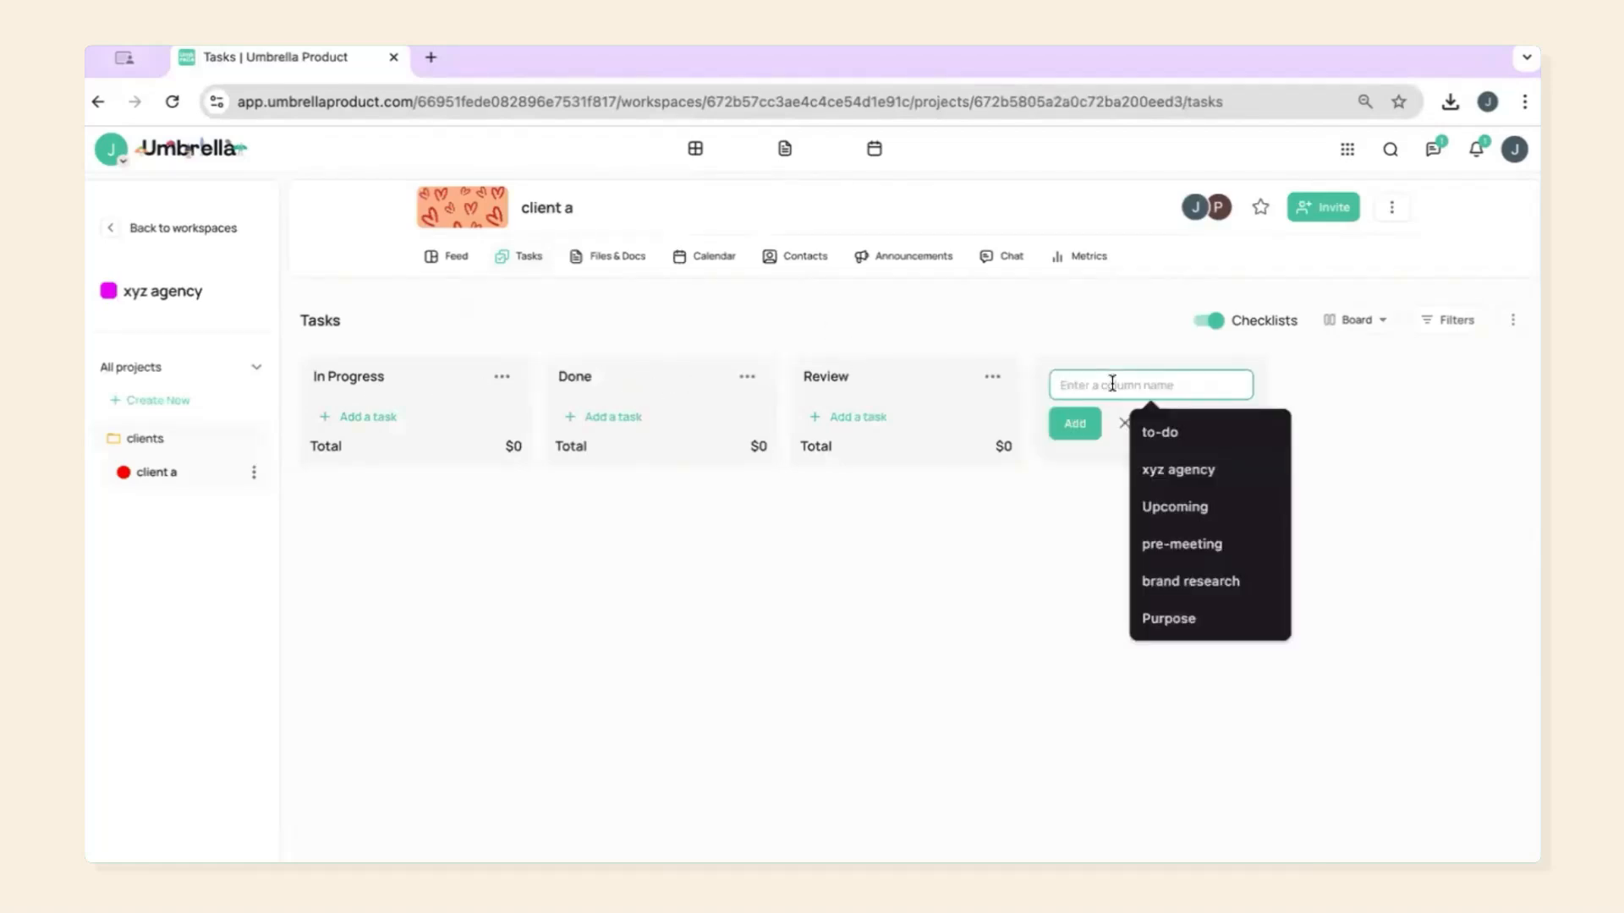
left_click(1167, 505)
left_click(1076, 428)
left_click_drag(1091, 376, 417, 370)
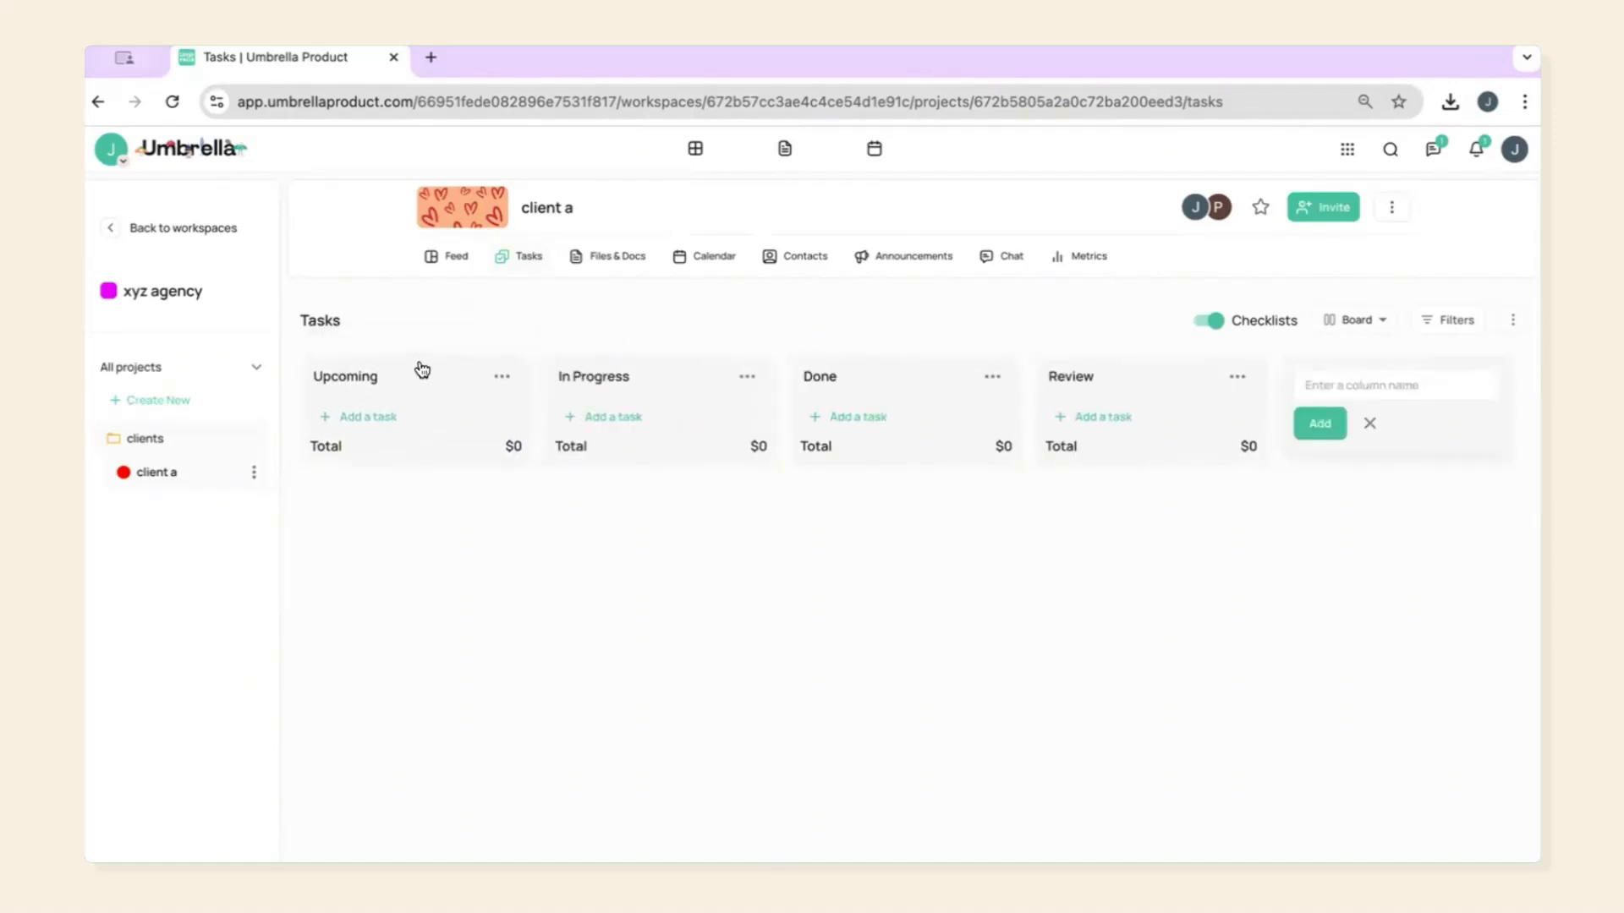
Step: Dismiss the new-column entry, open the Review column's name for editing and leave the field
left_click(1360, 385)
left_click(1070, 370)
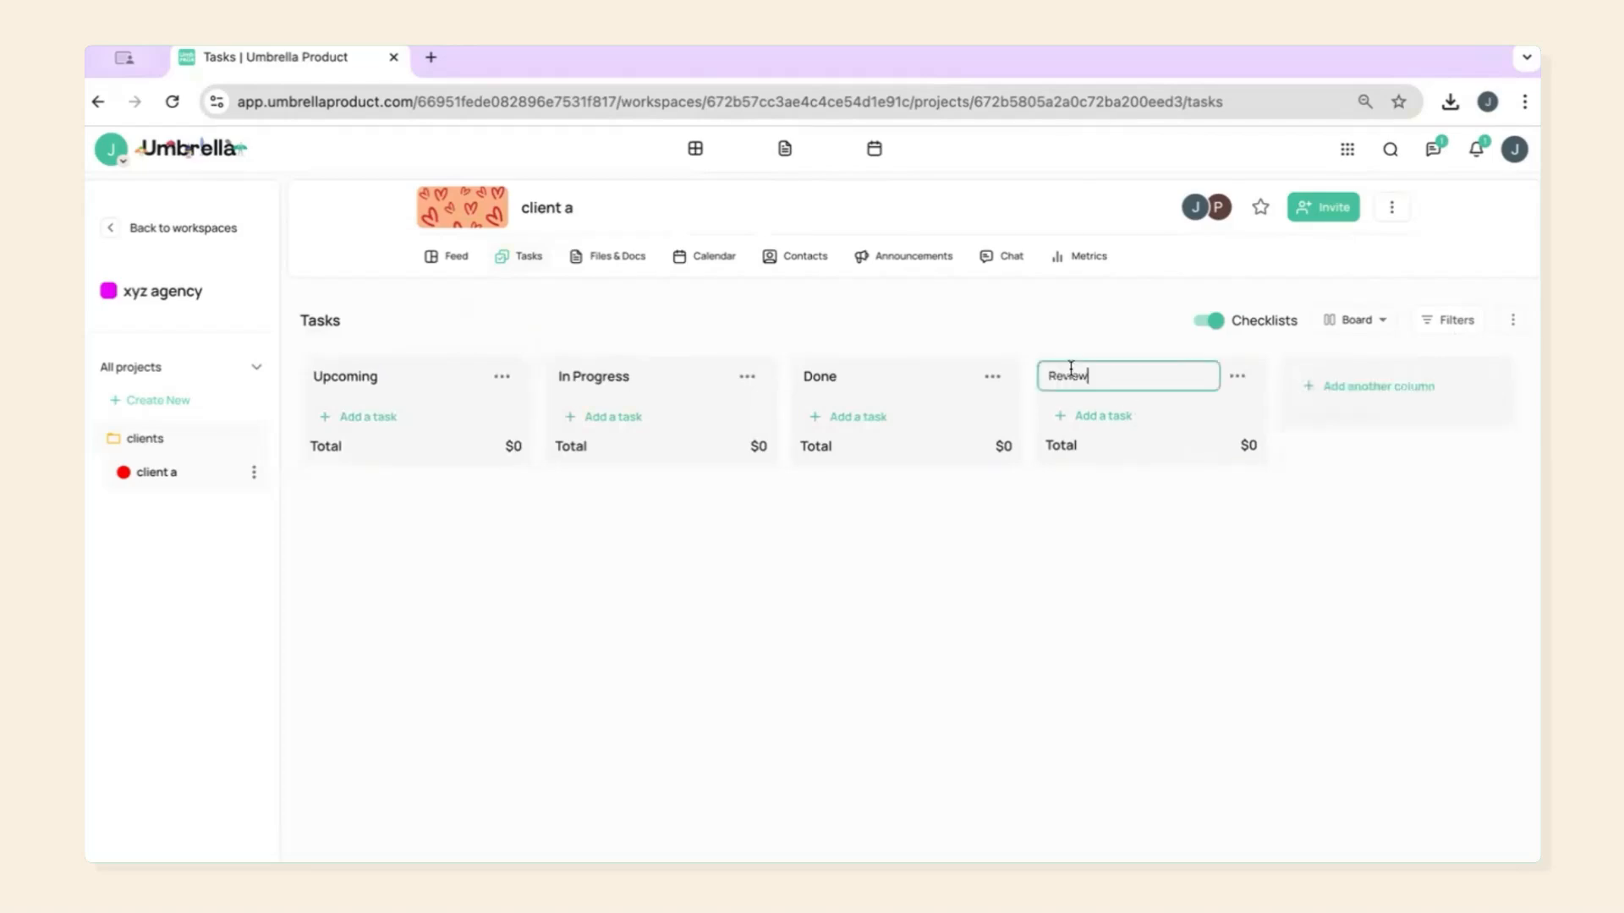
left_click(693, 631)
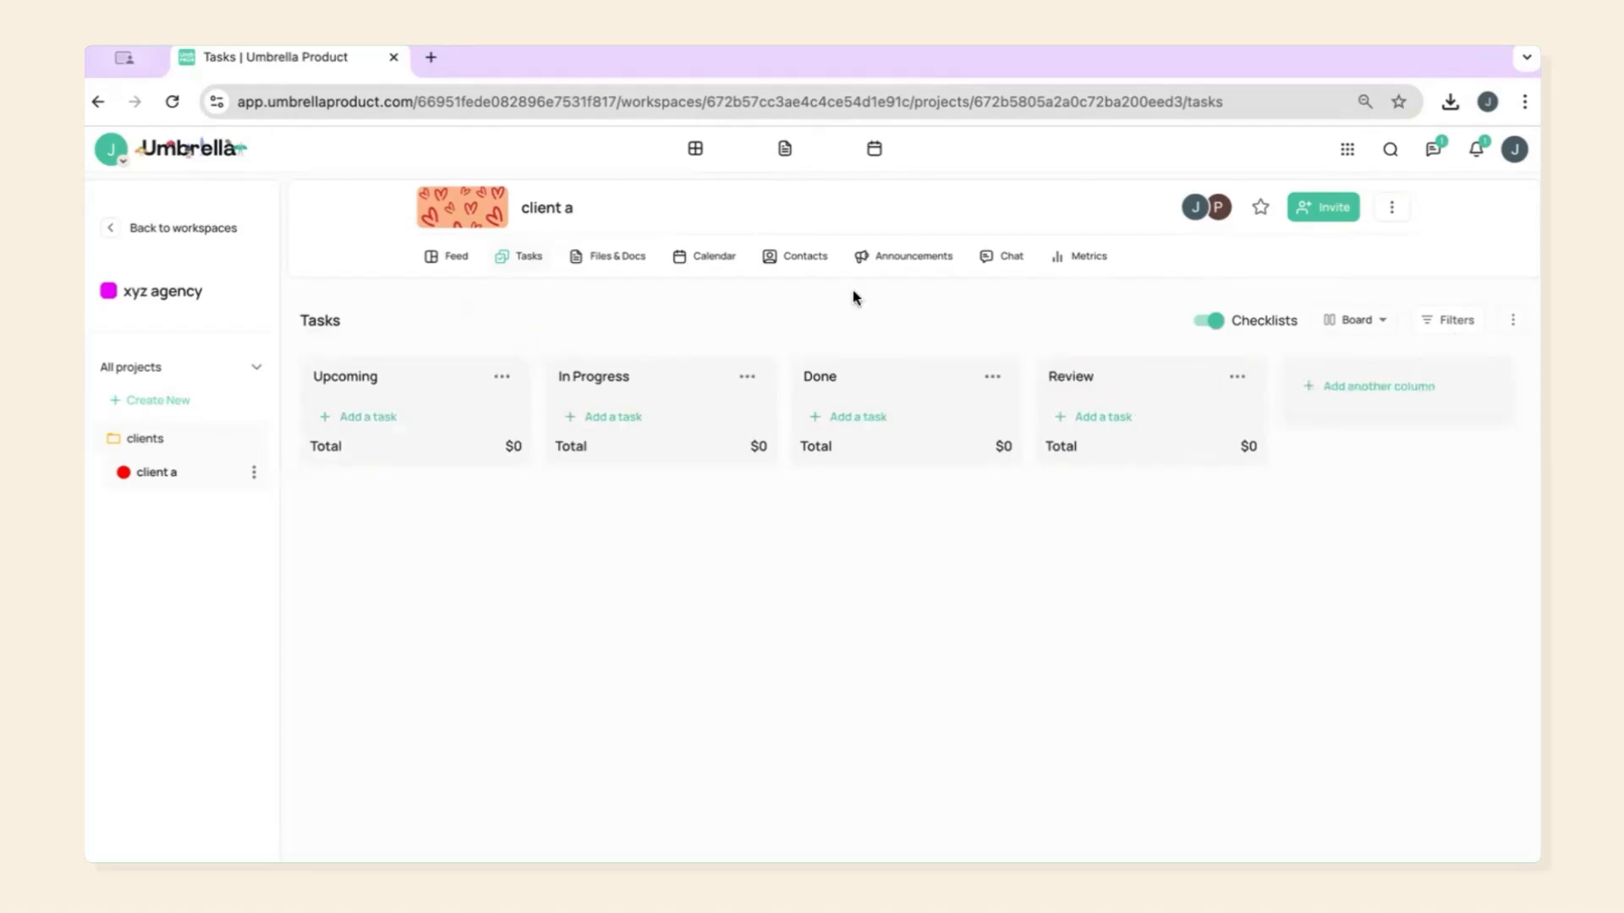
Step: Add a task titled Brand Deal Meeting to the Upcoming column and open its card
left_click(377, 417)
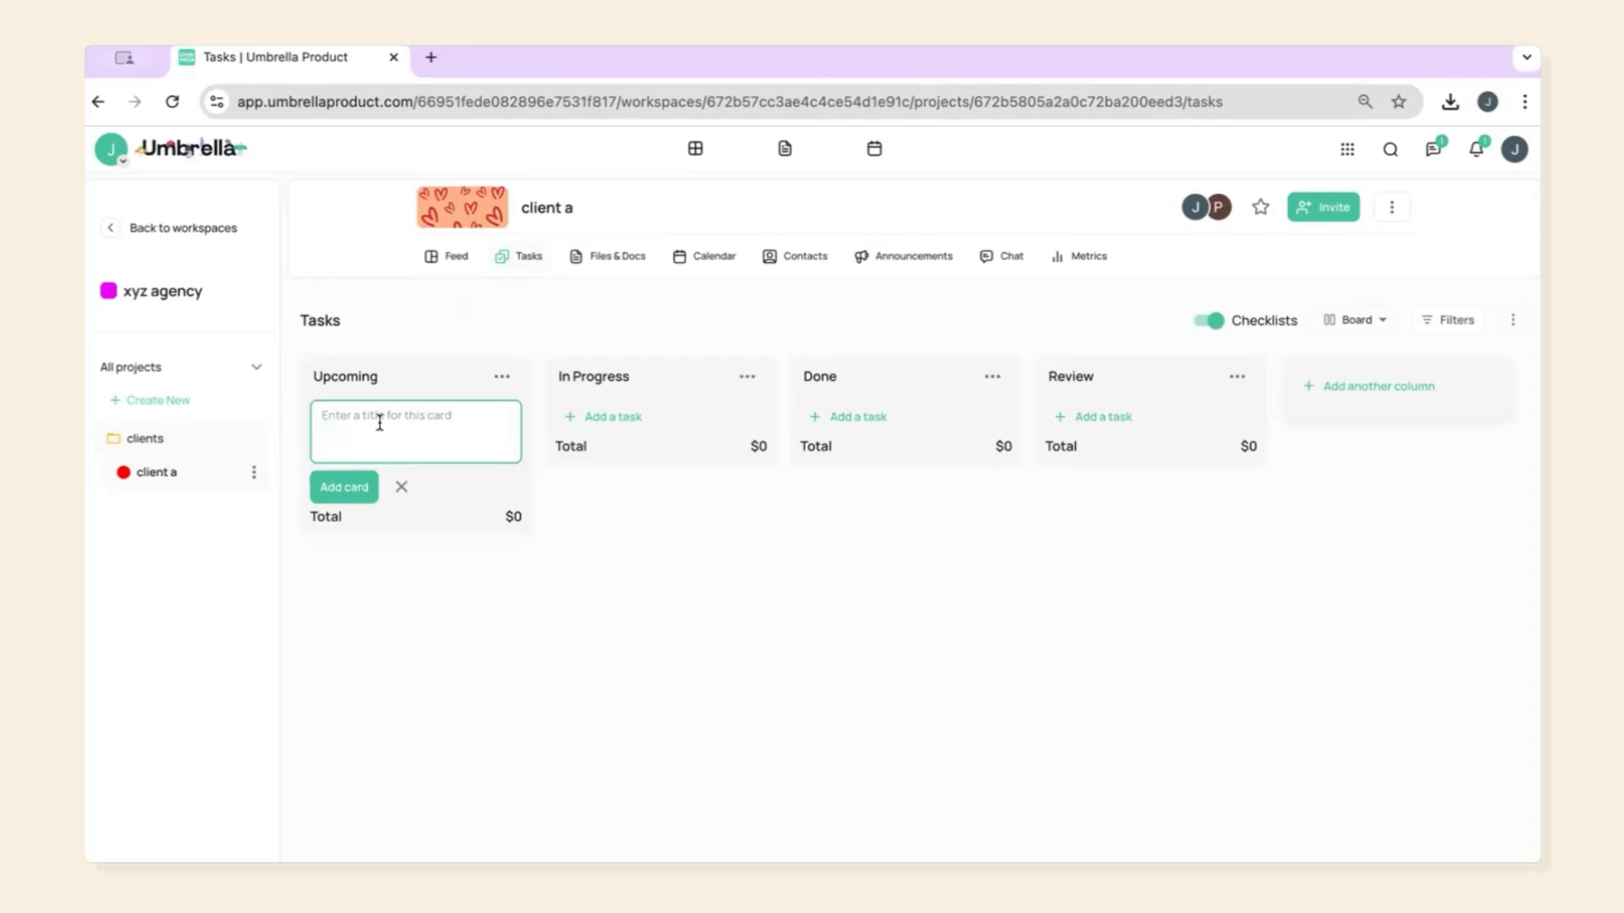
left_click(438, 409)
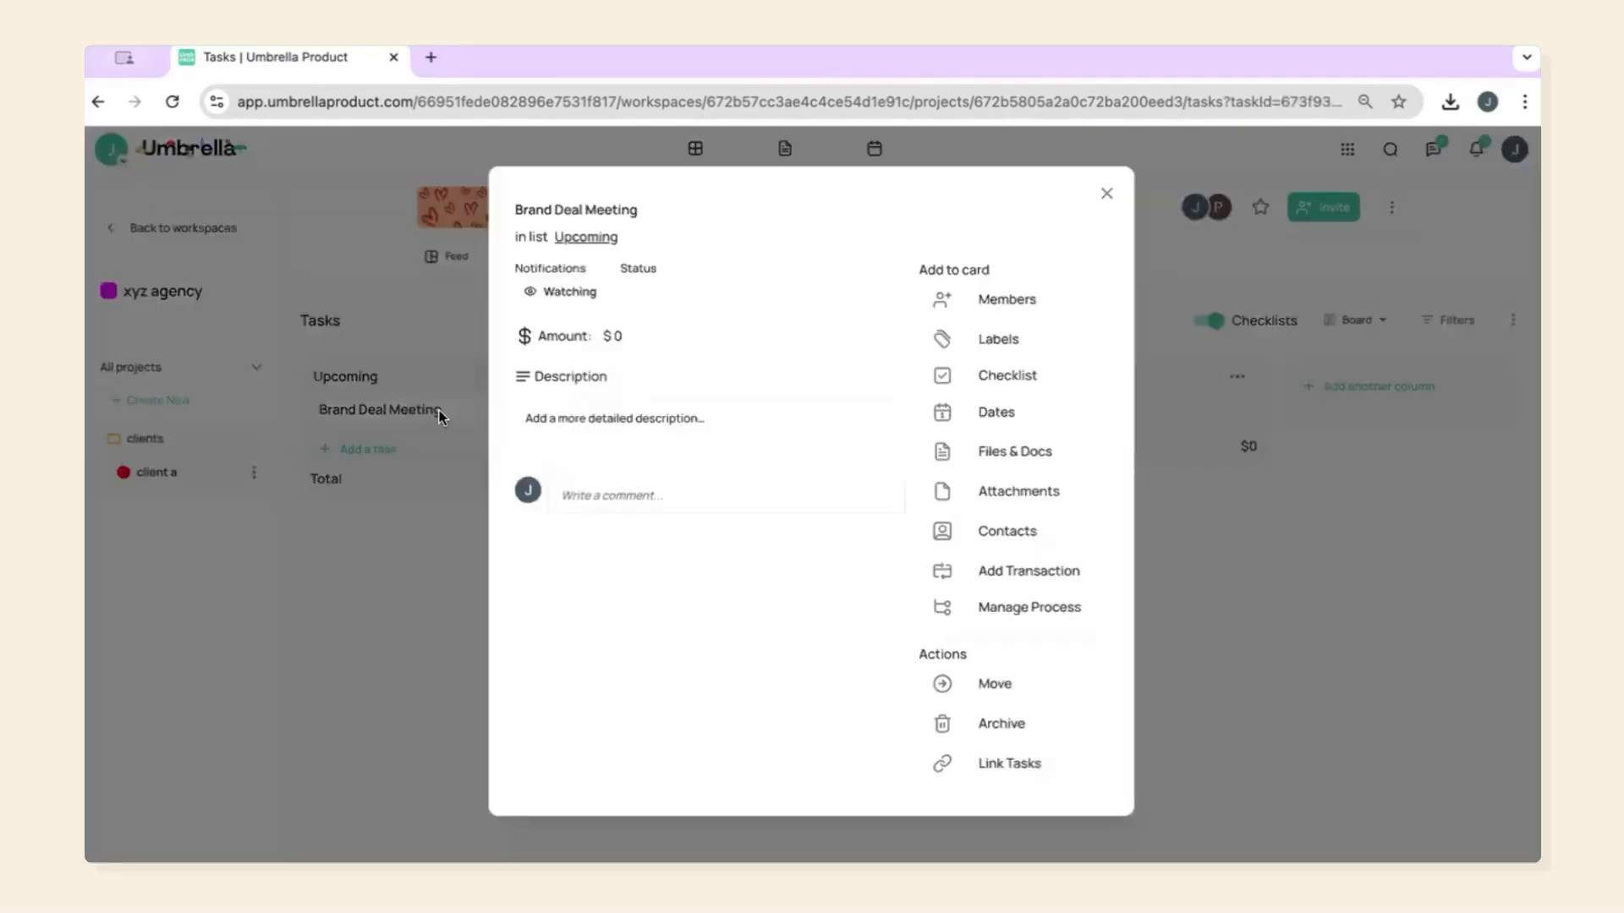
Step: Open the card's title for editing and its move options, closing each without entering a change
left_click(601, 212)
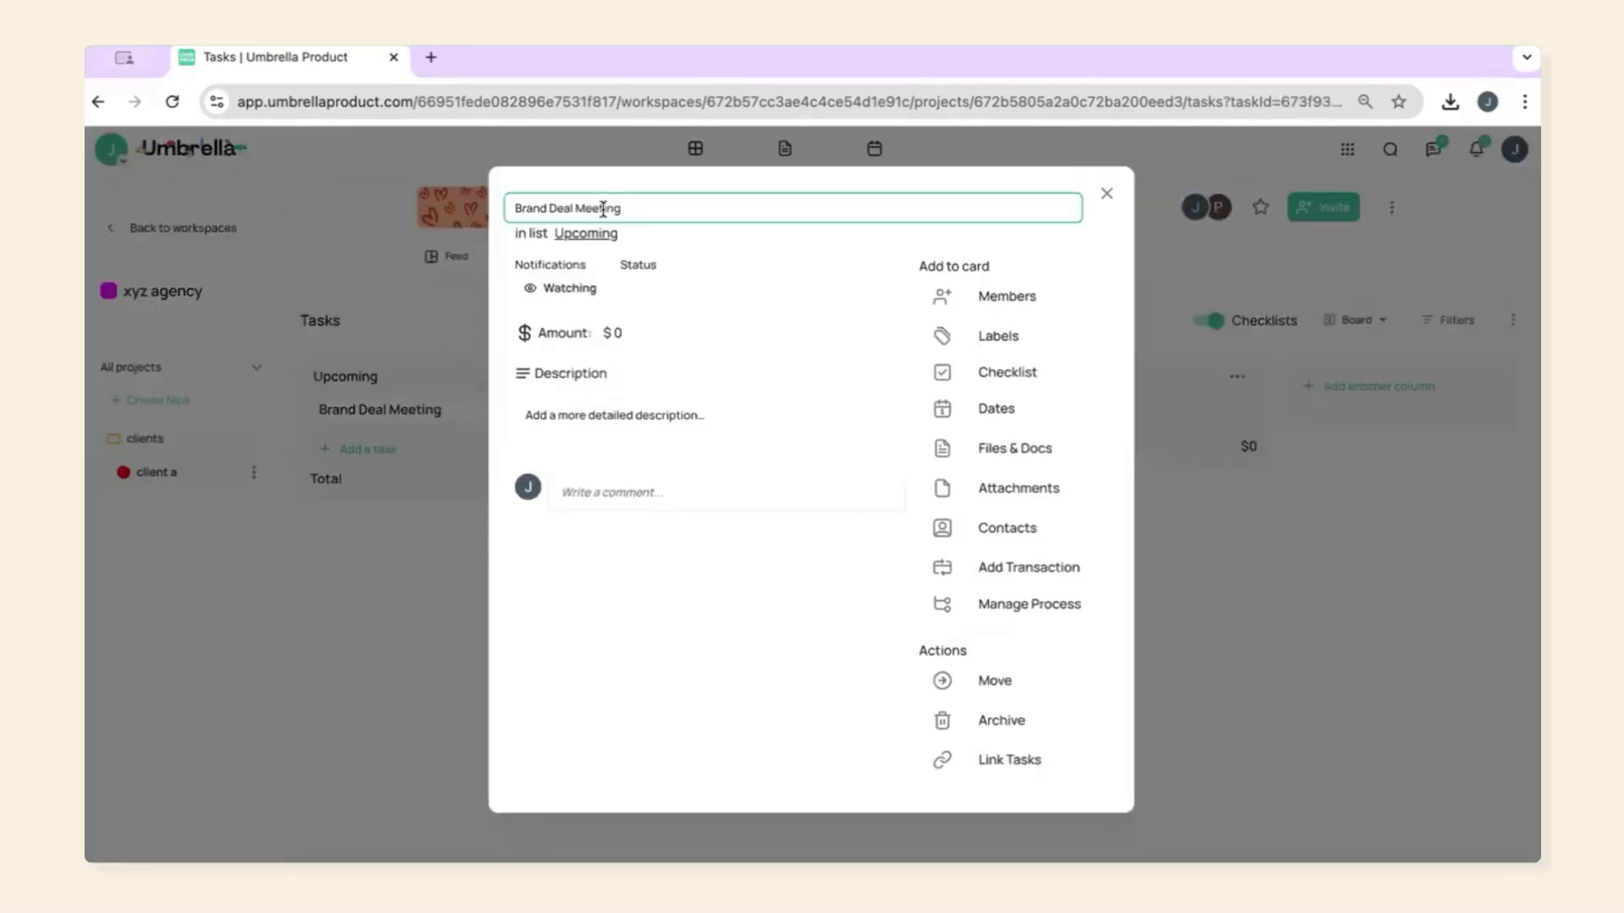
left_click(644, 674)
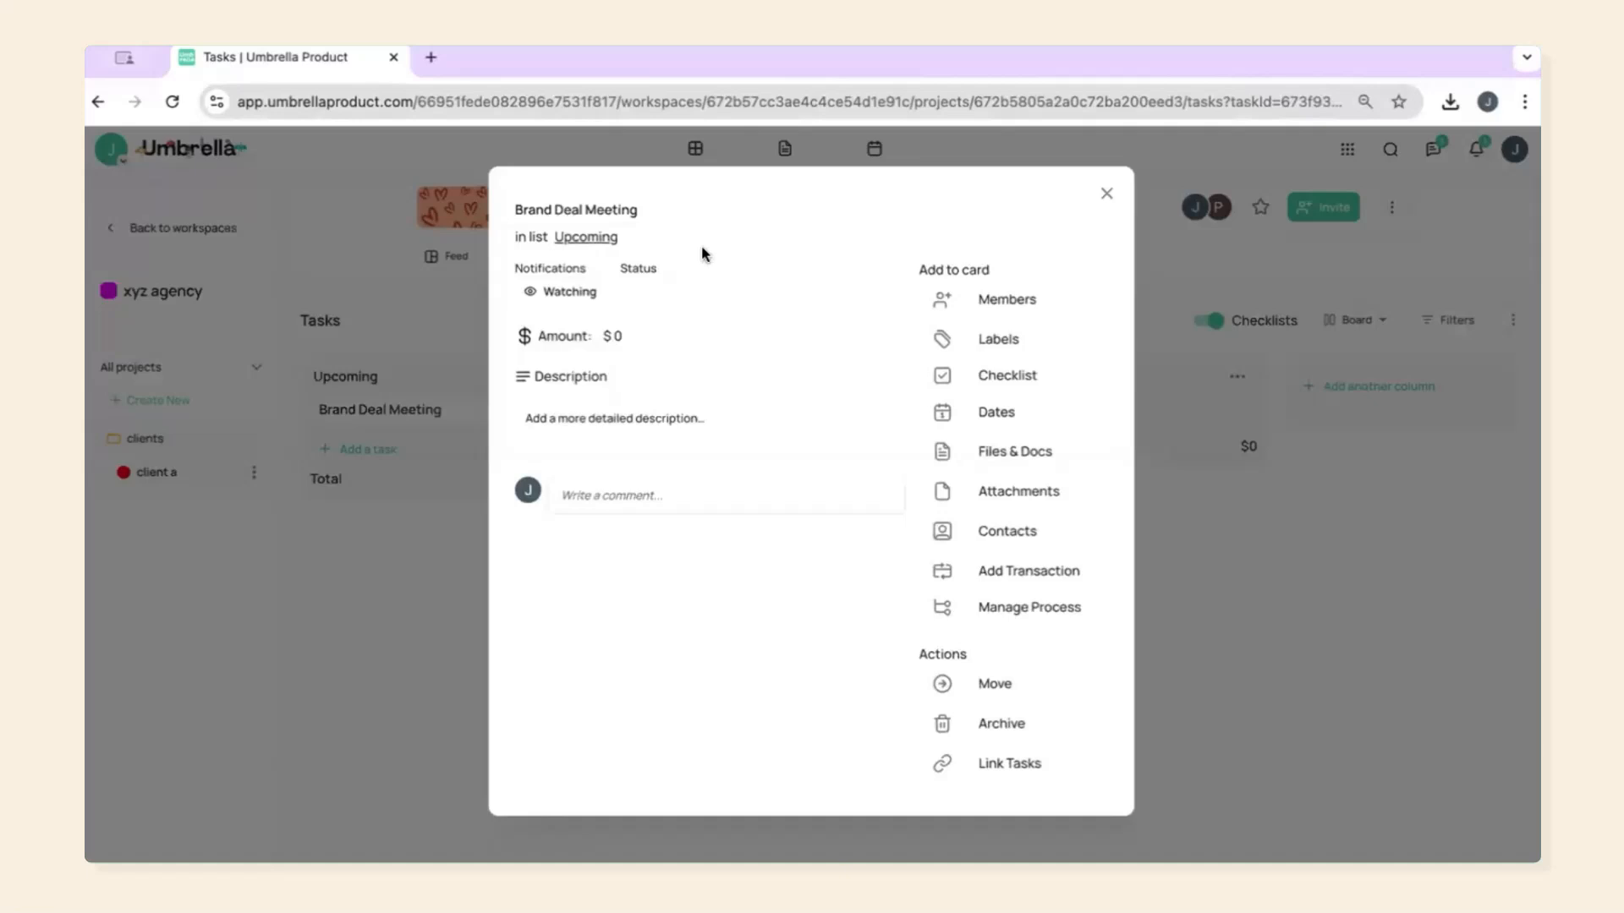
left_click(593, 234)
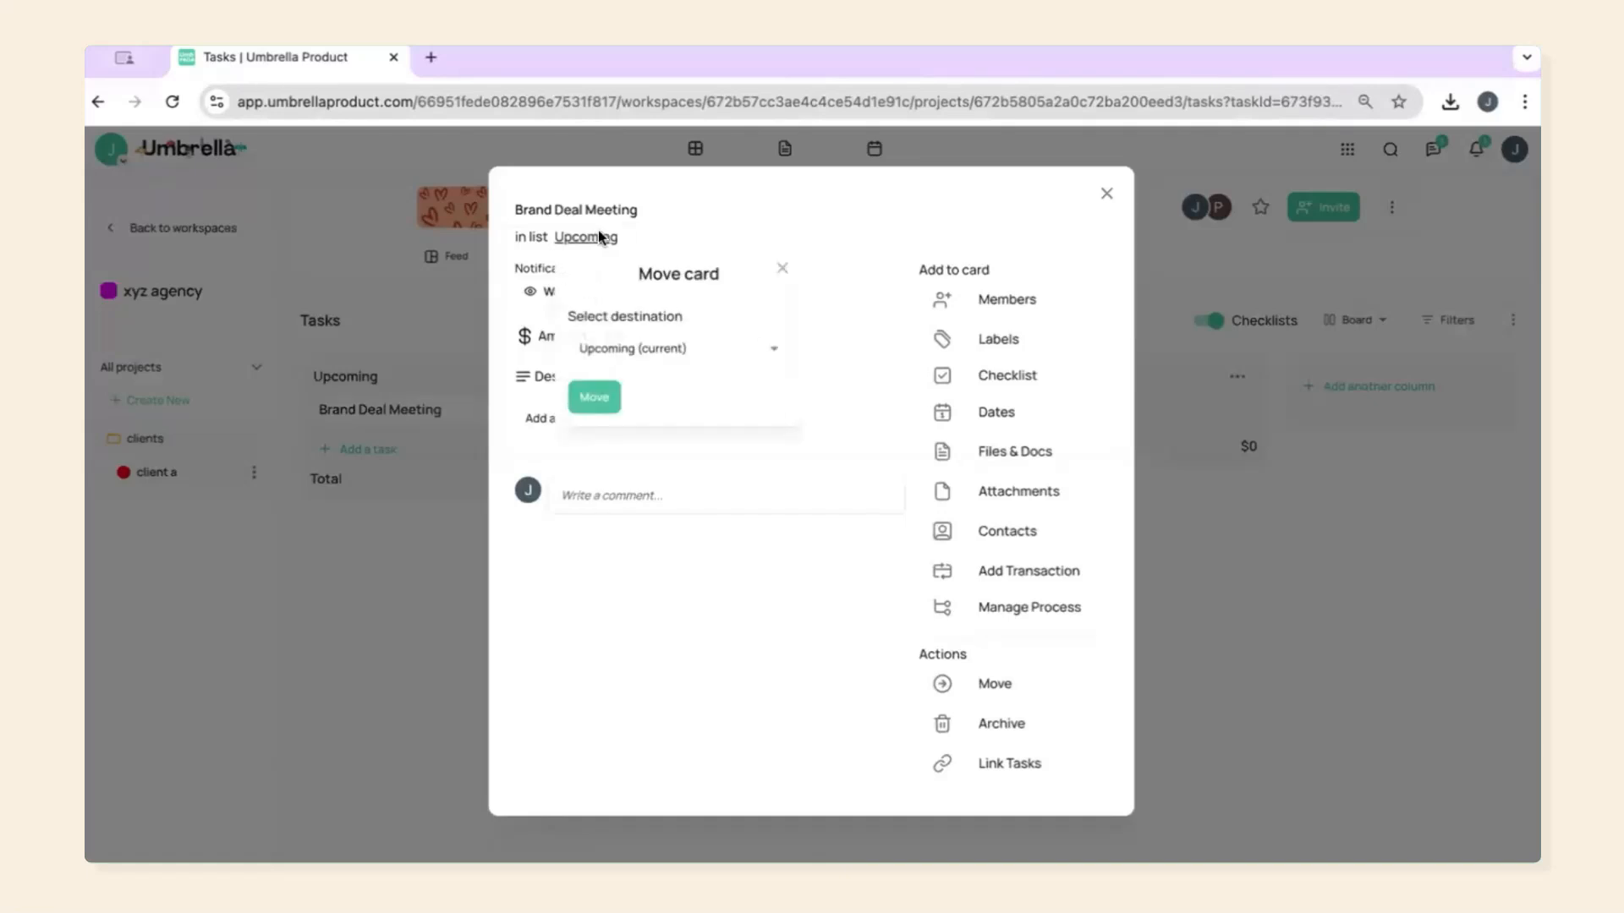
left_click(782, 268)
Step: Stop watching the Brand Deal Meeting card and turn watching back on
left_click(554, 299)
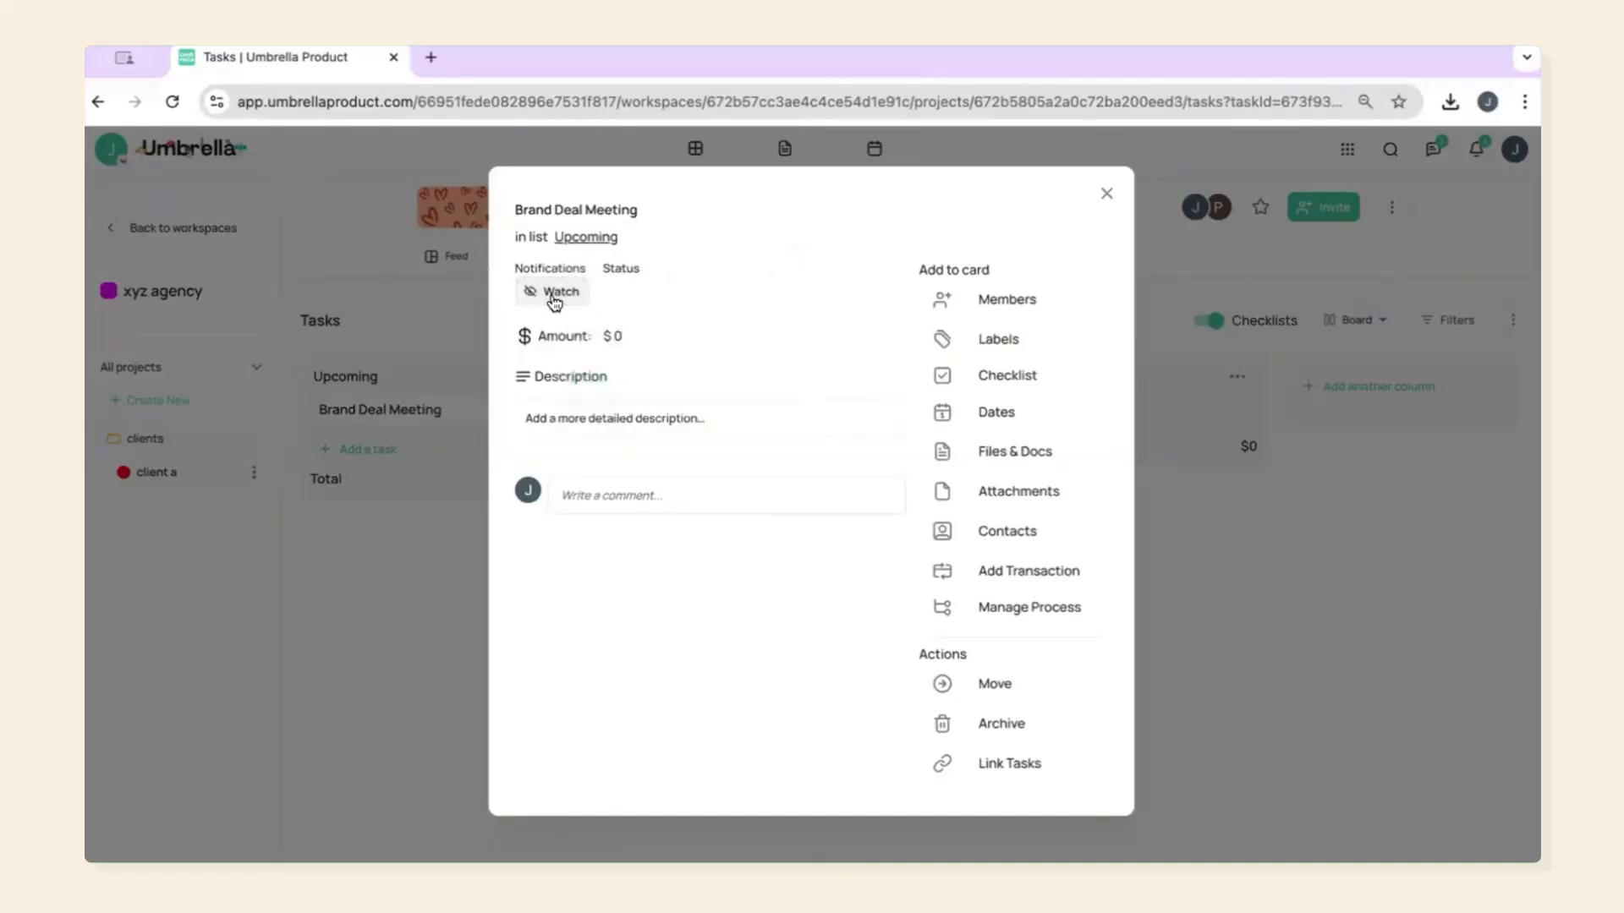
left_click(554, 298)
Step: Set the Brand Deal Meeting card's amount to $100,000
left_click(615, 336)
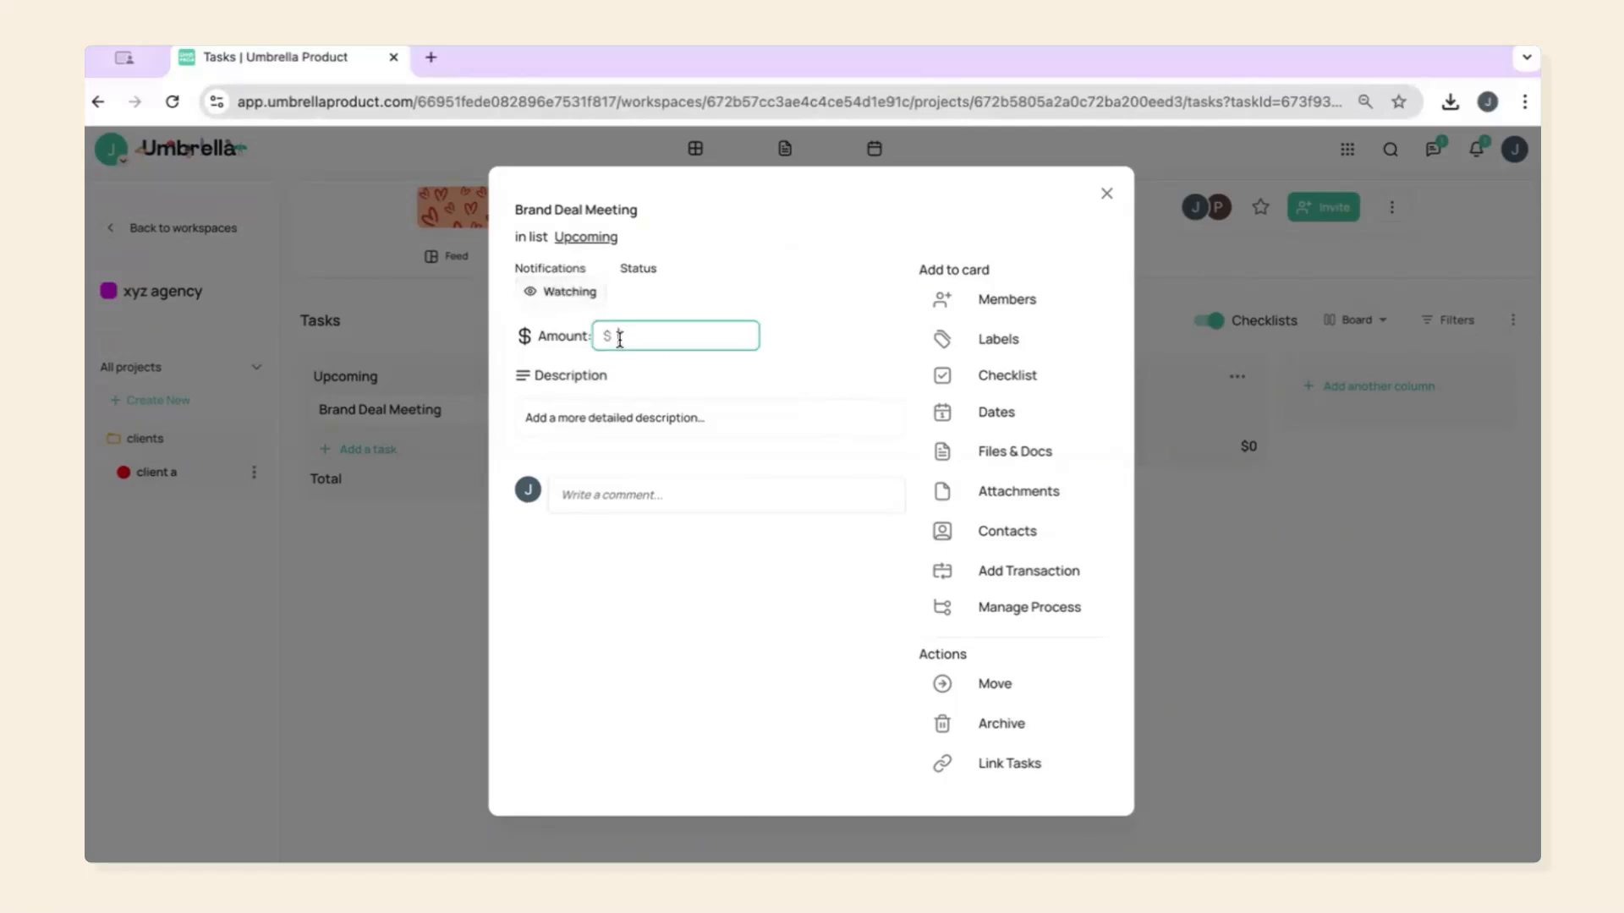
type("100.000")
key("Return")
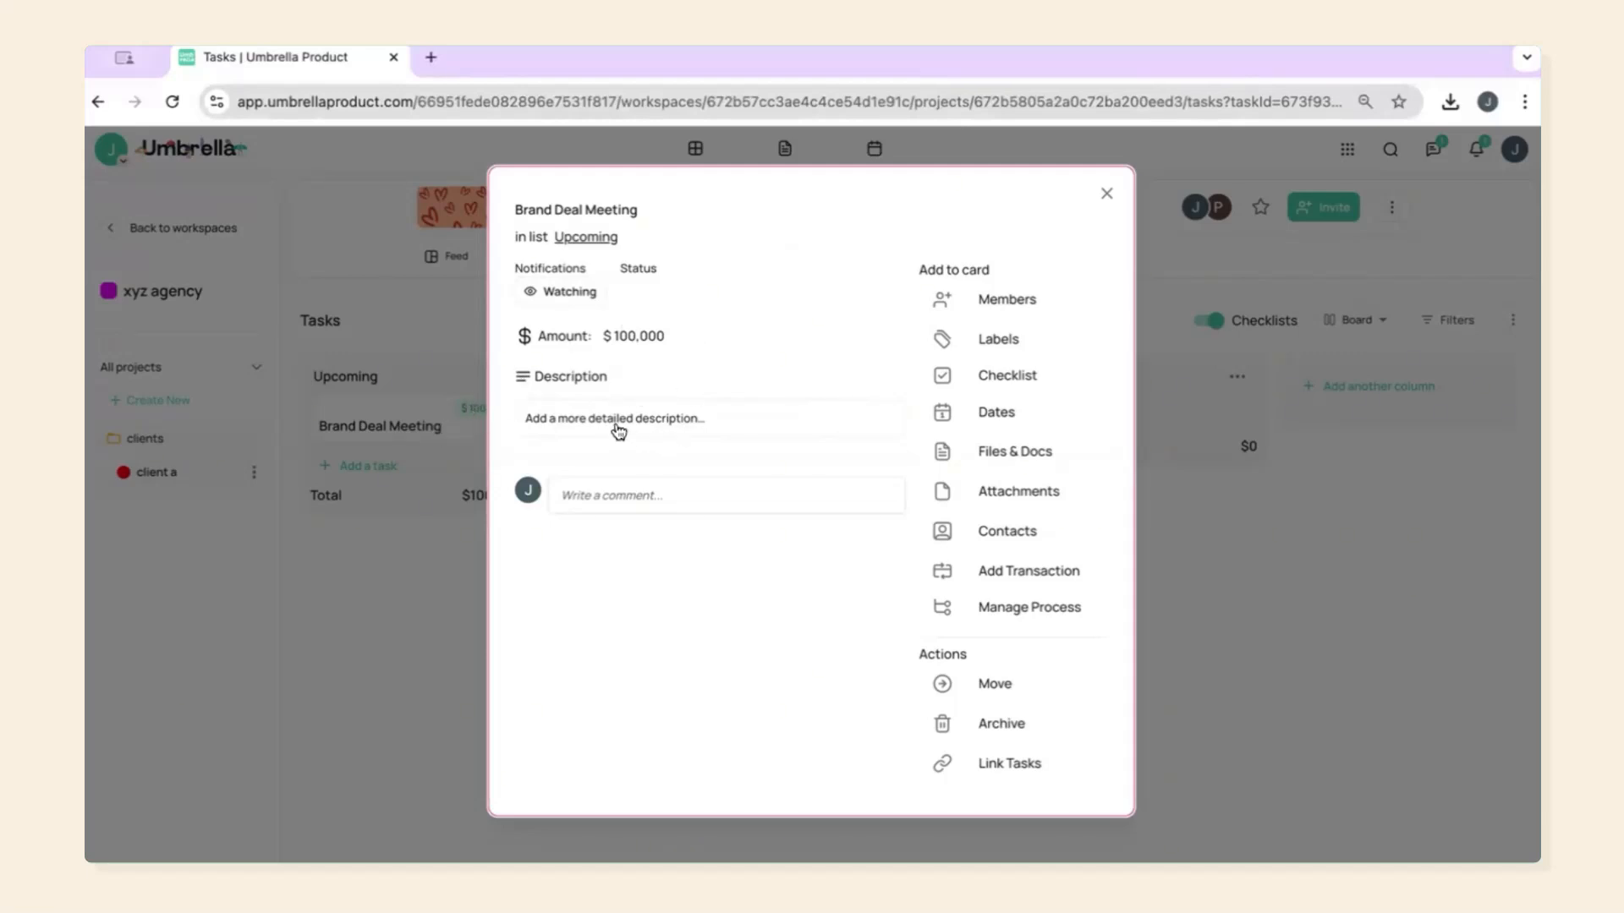
Step: Assign the second listed project member to the Brand Deal Meeting card
left_click(1006, 300)
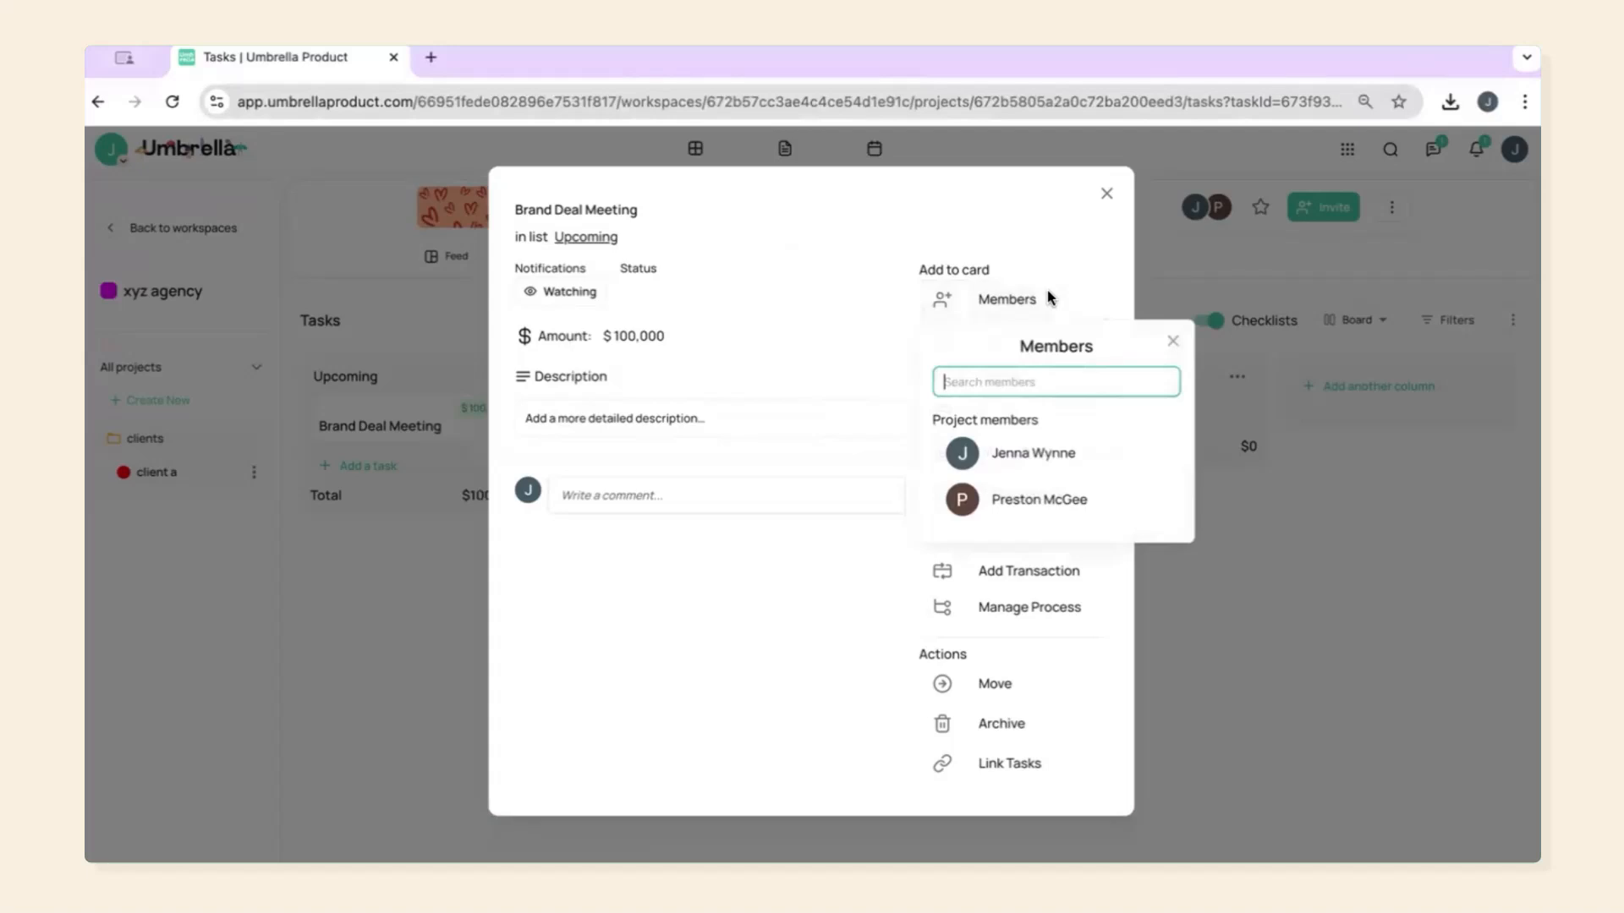
left_click(1062, 511)
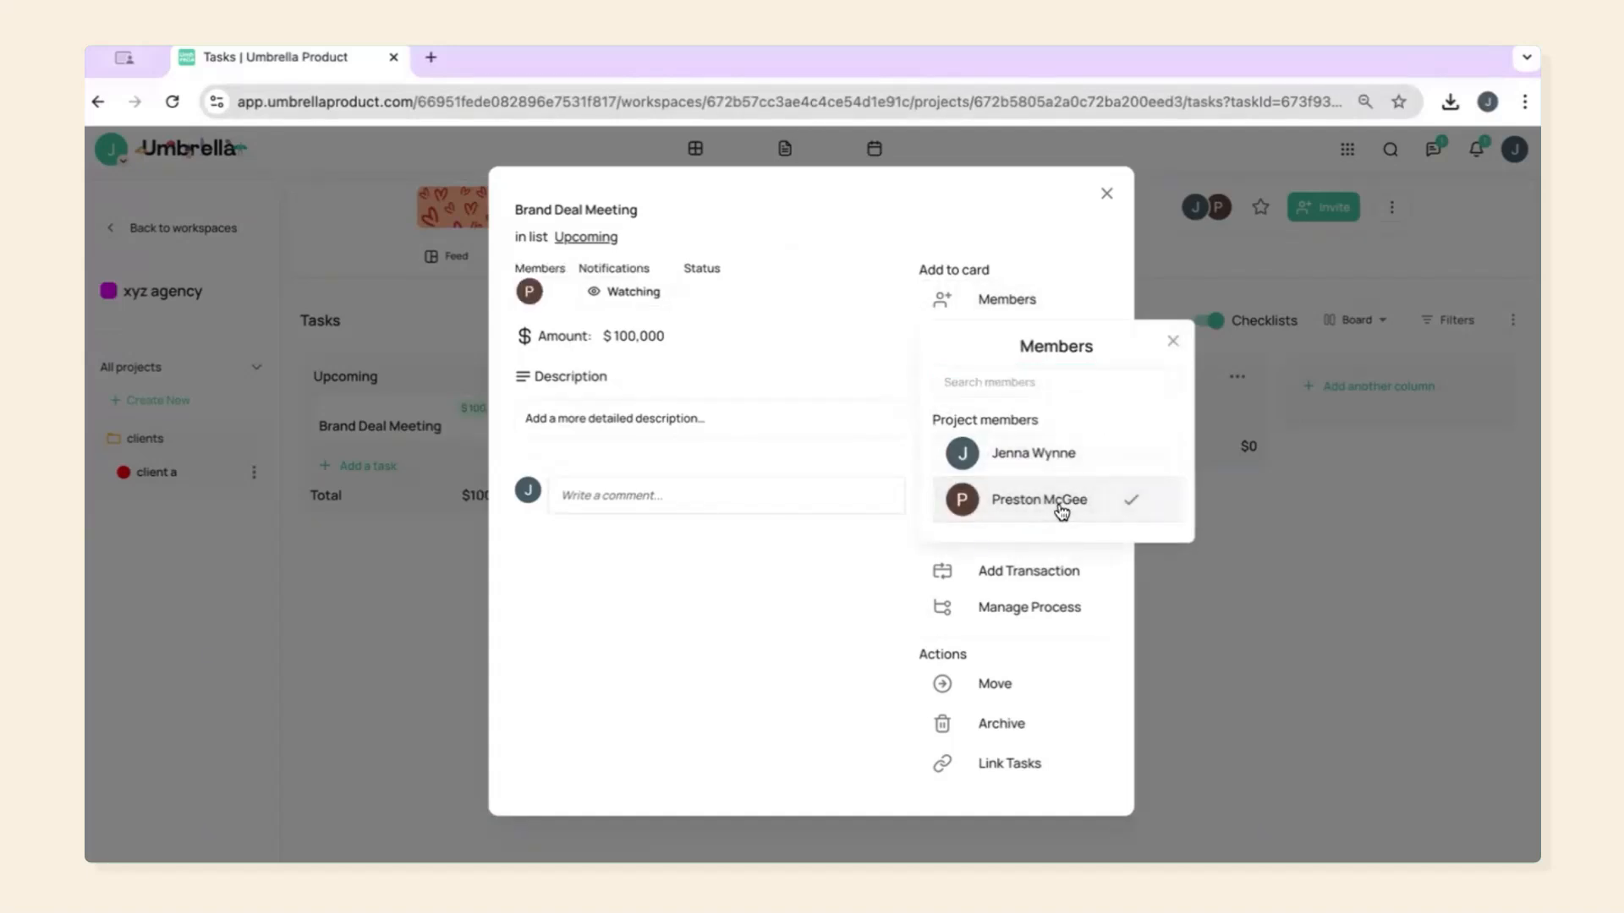
left_click(1172, 341)
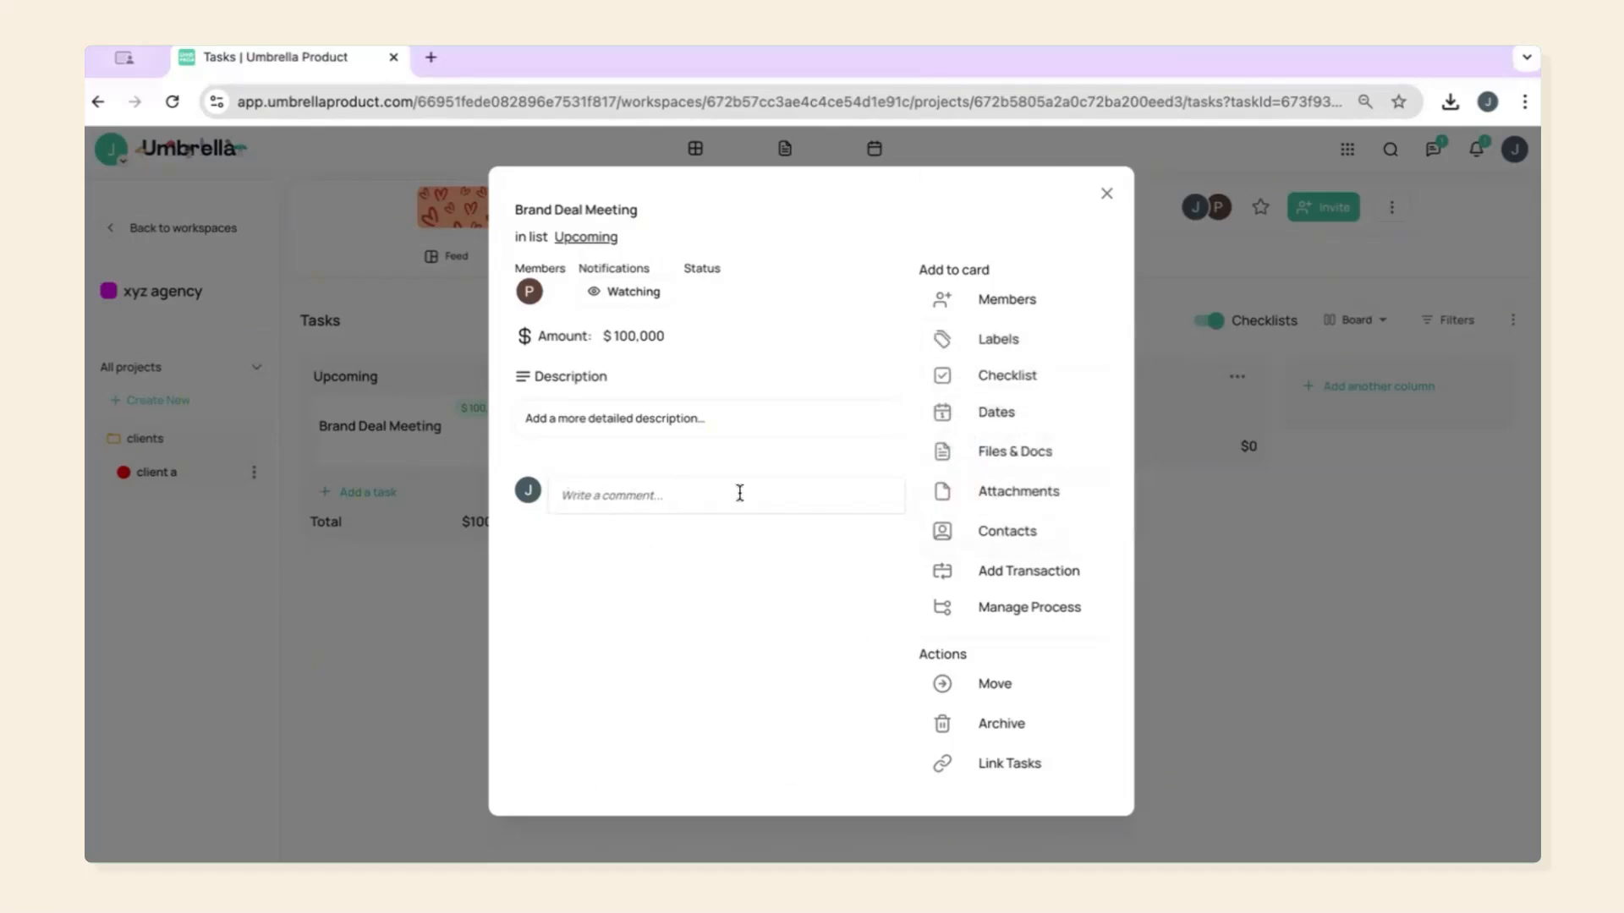
Step: Apply the existing Sponsorships label to the Brand Deal Meeting card
left_click(998, 339)
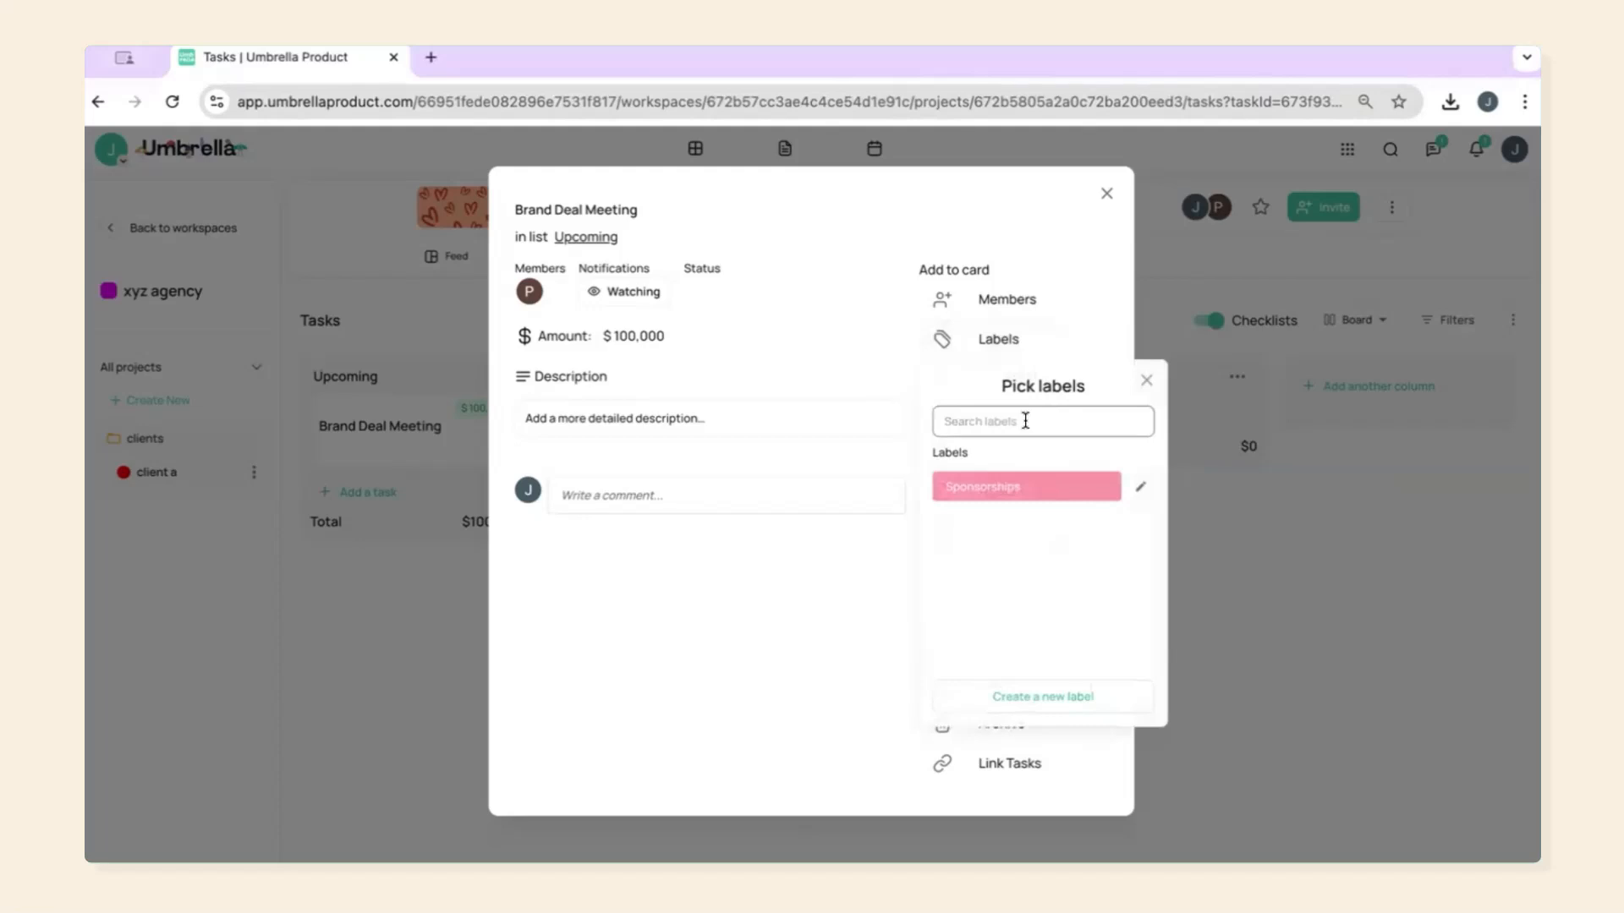
left_click(1023, 489)
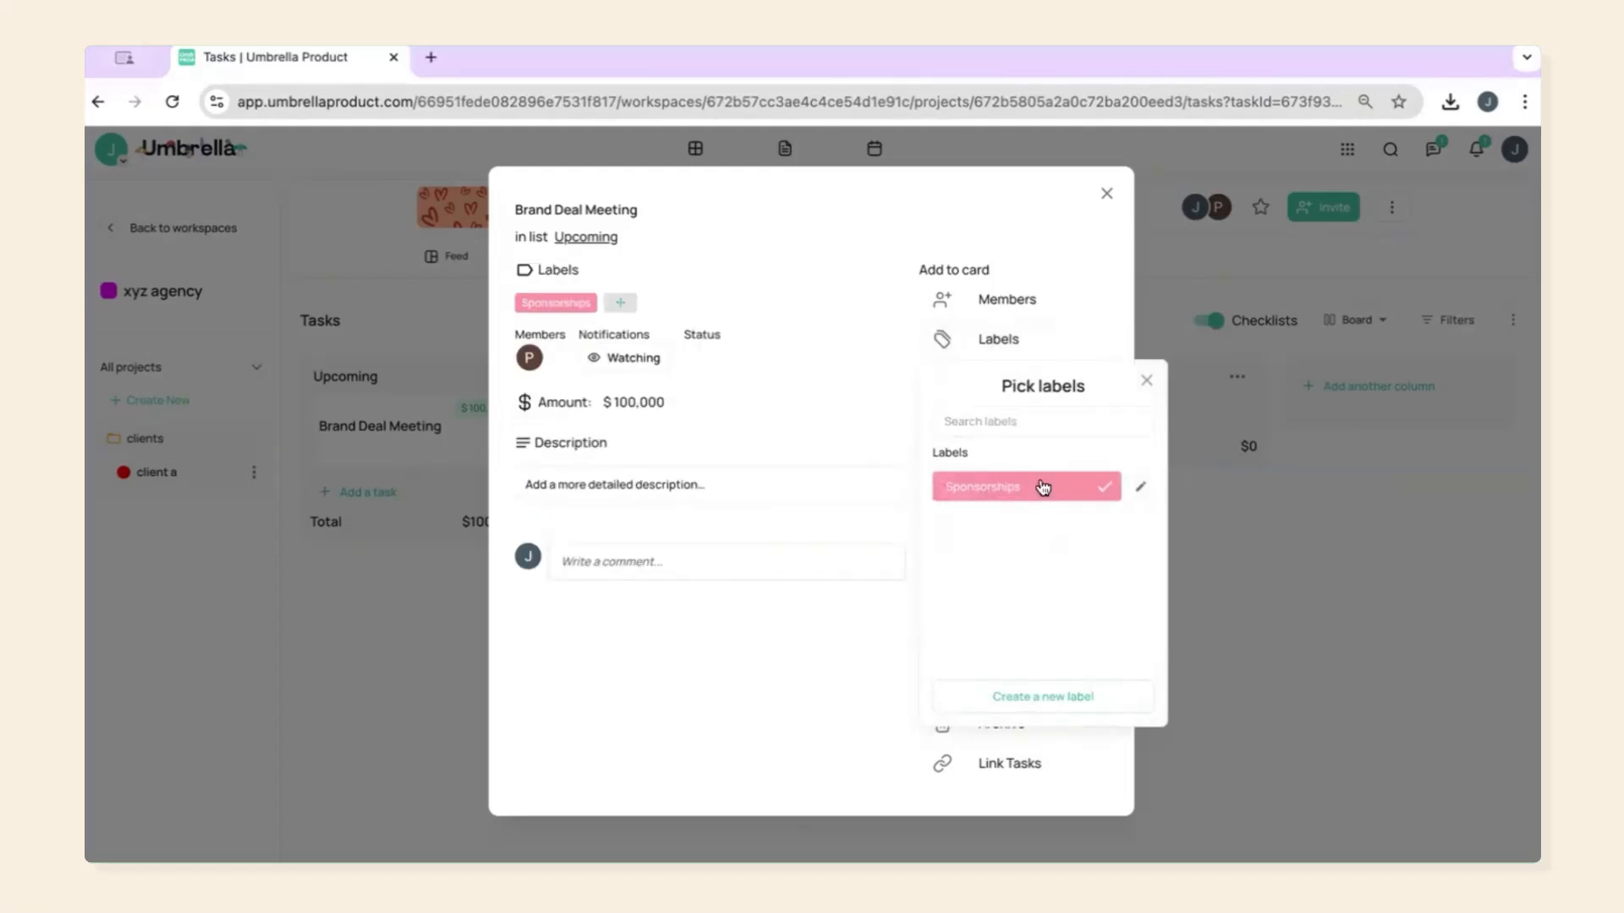
left_click(1146, 380)
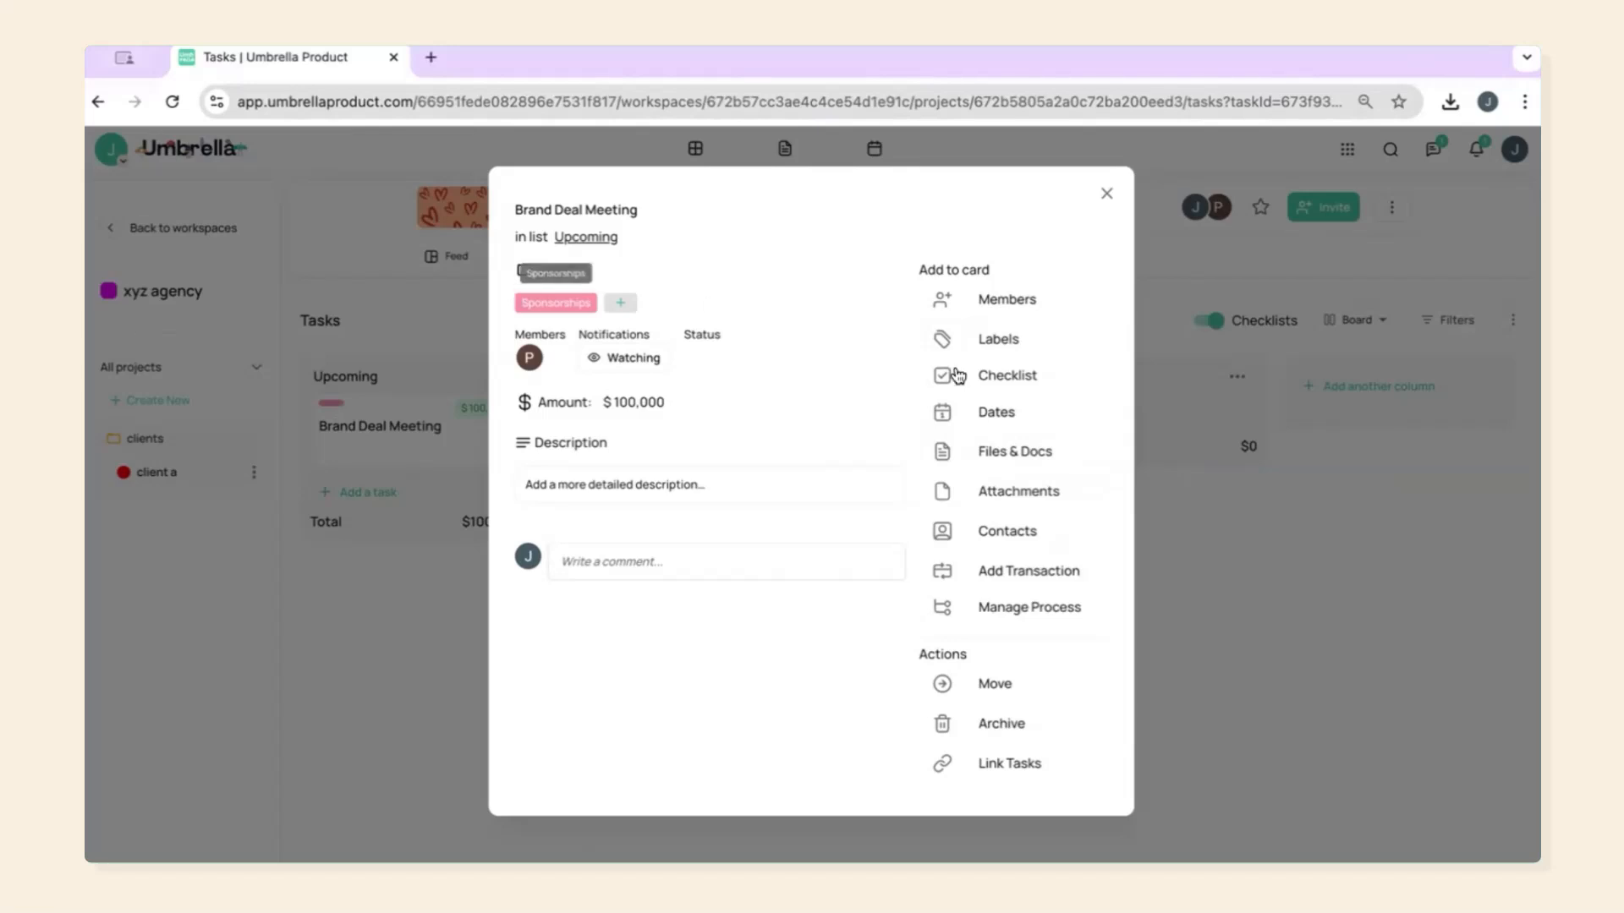
Step: Add a checklist named to-do to the Brand Deal Meeting card
left_click(1047, 389)
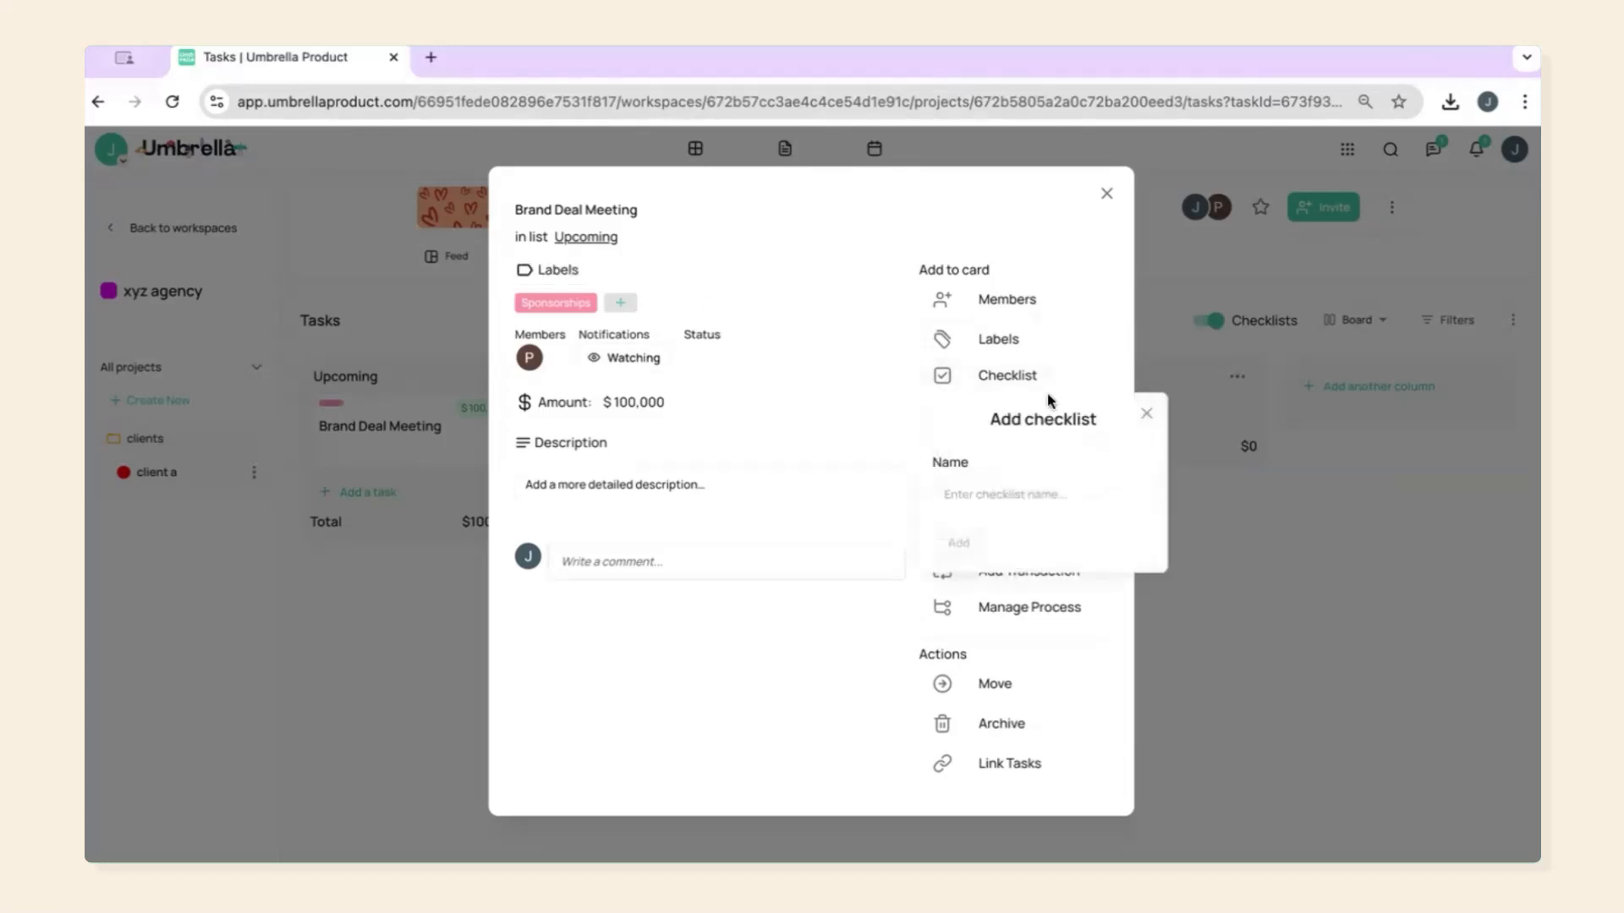
left_click(1010, 498)
left_click(1082, 545)
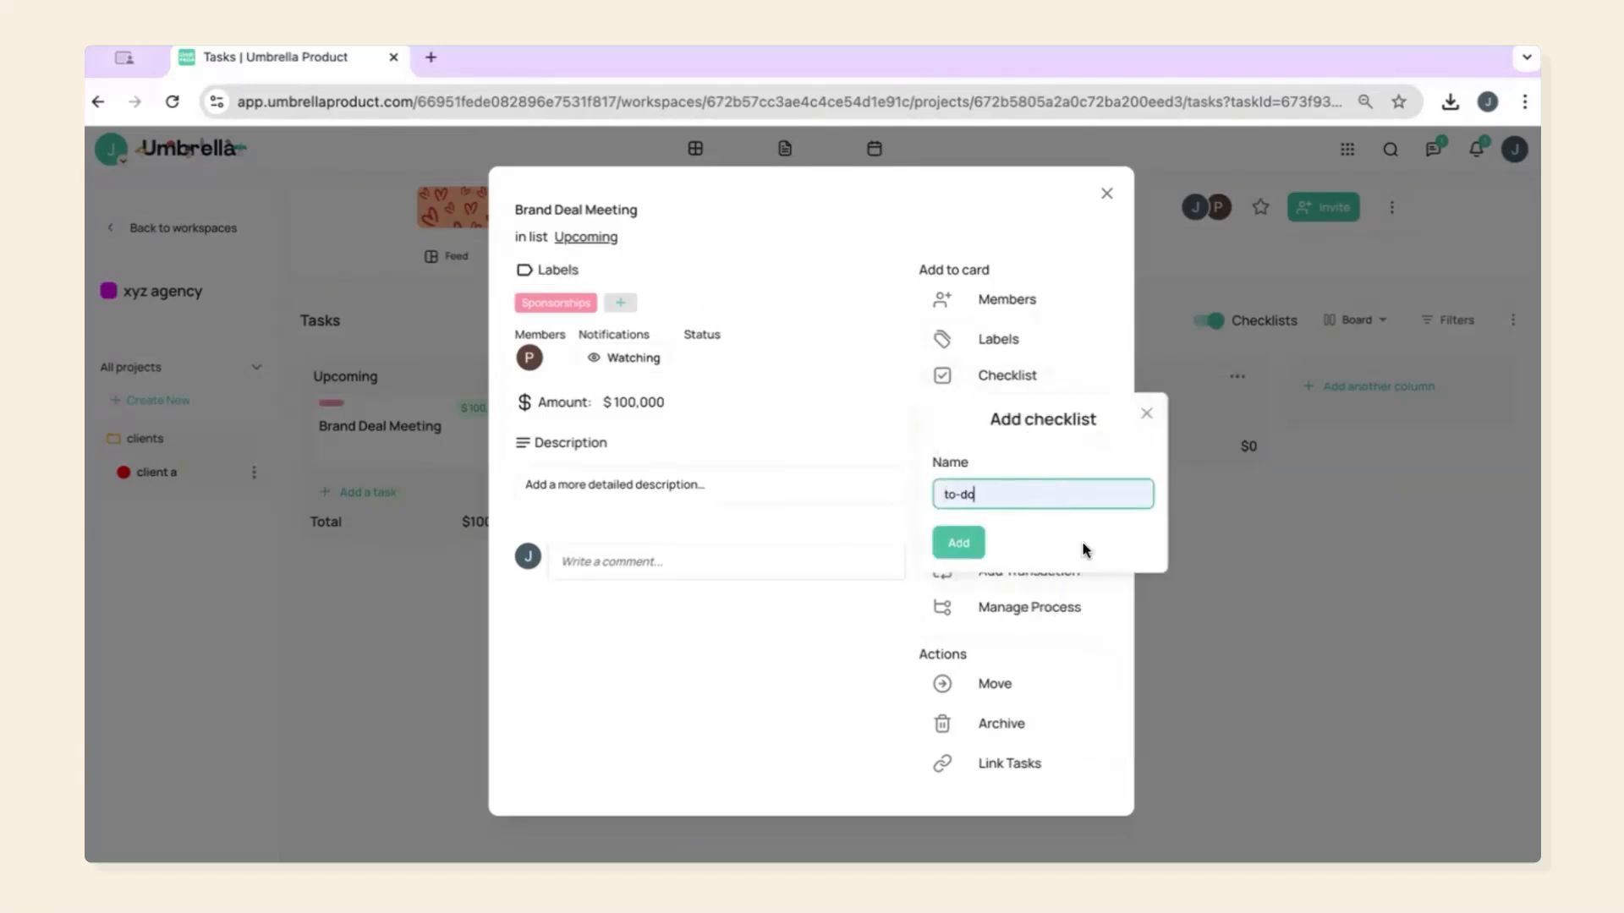
left_click(959, 546)
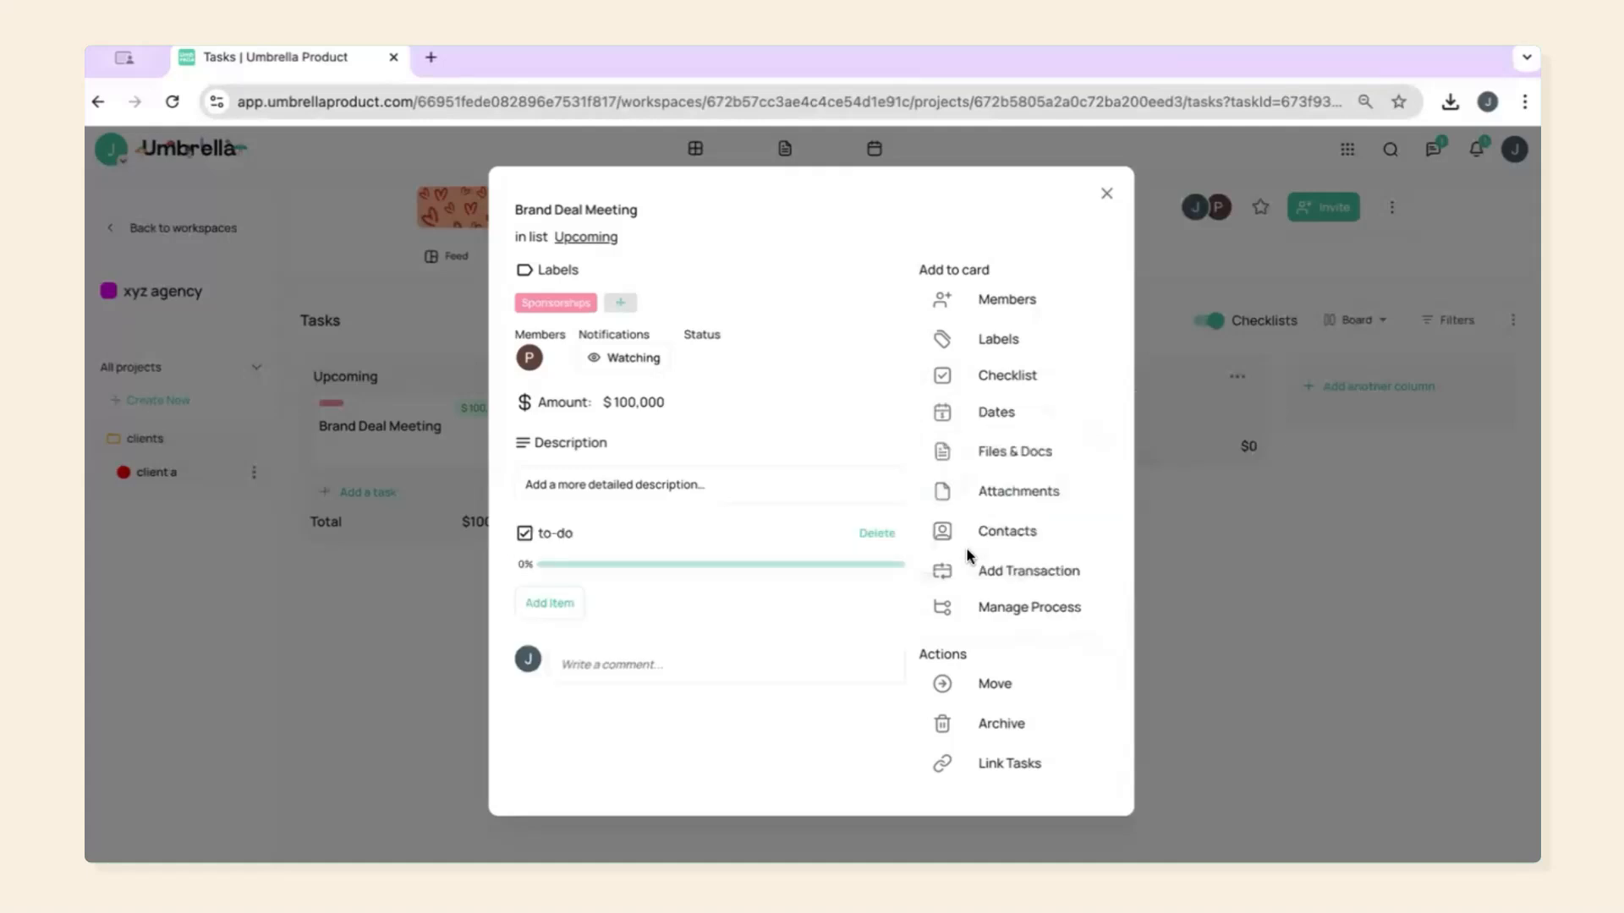
Step: Add the items brand research and pre-meeting to the to-do checklist
left_click(567, 603)
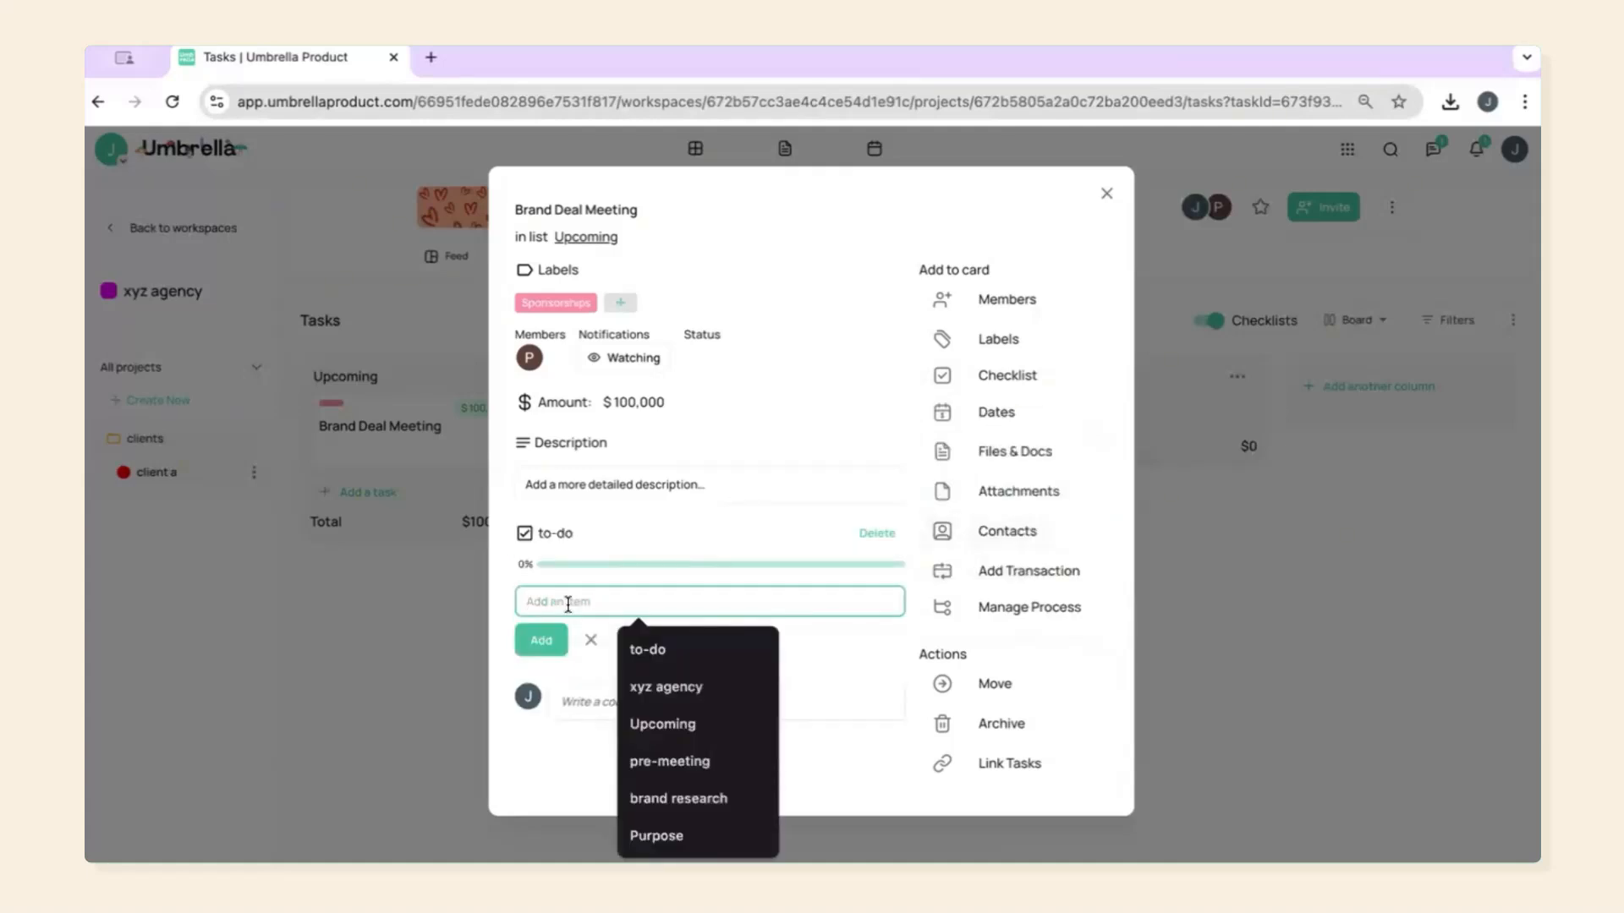
left_click(699, 798)
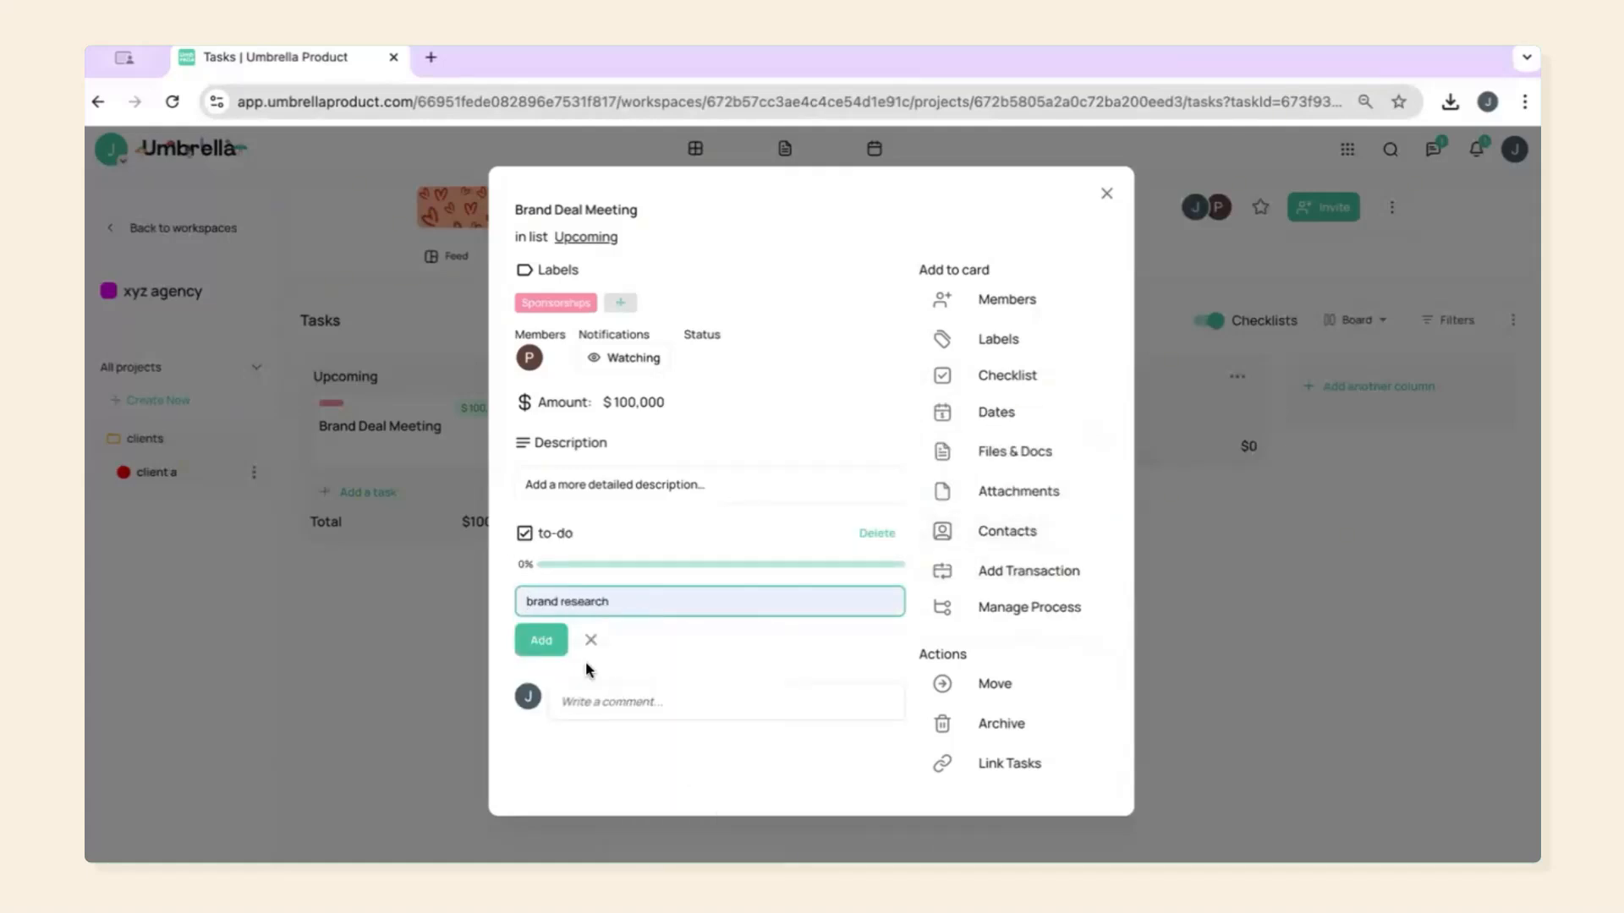
left_click(542, 640)
left_click(543, 632)
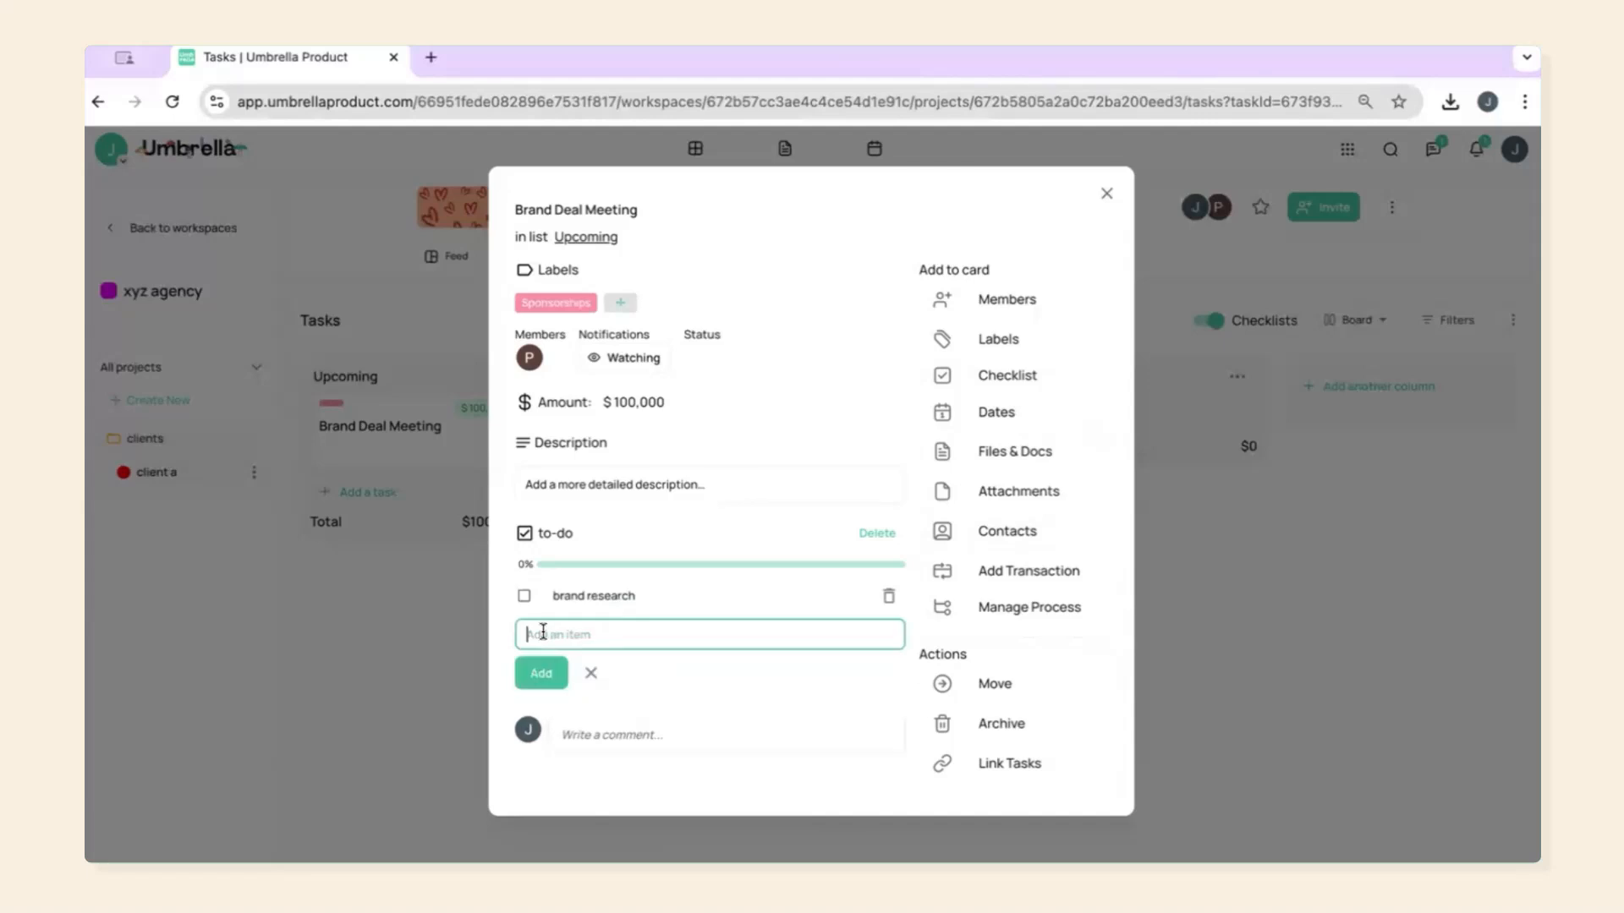
left_click(536, 633)
left_click(698, 515)
left_click(539, 682)
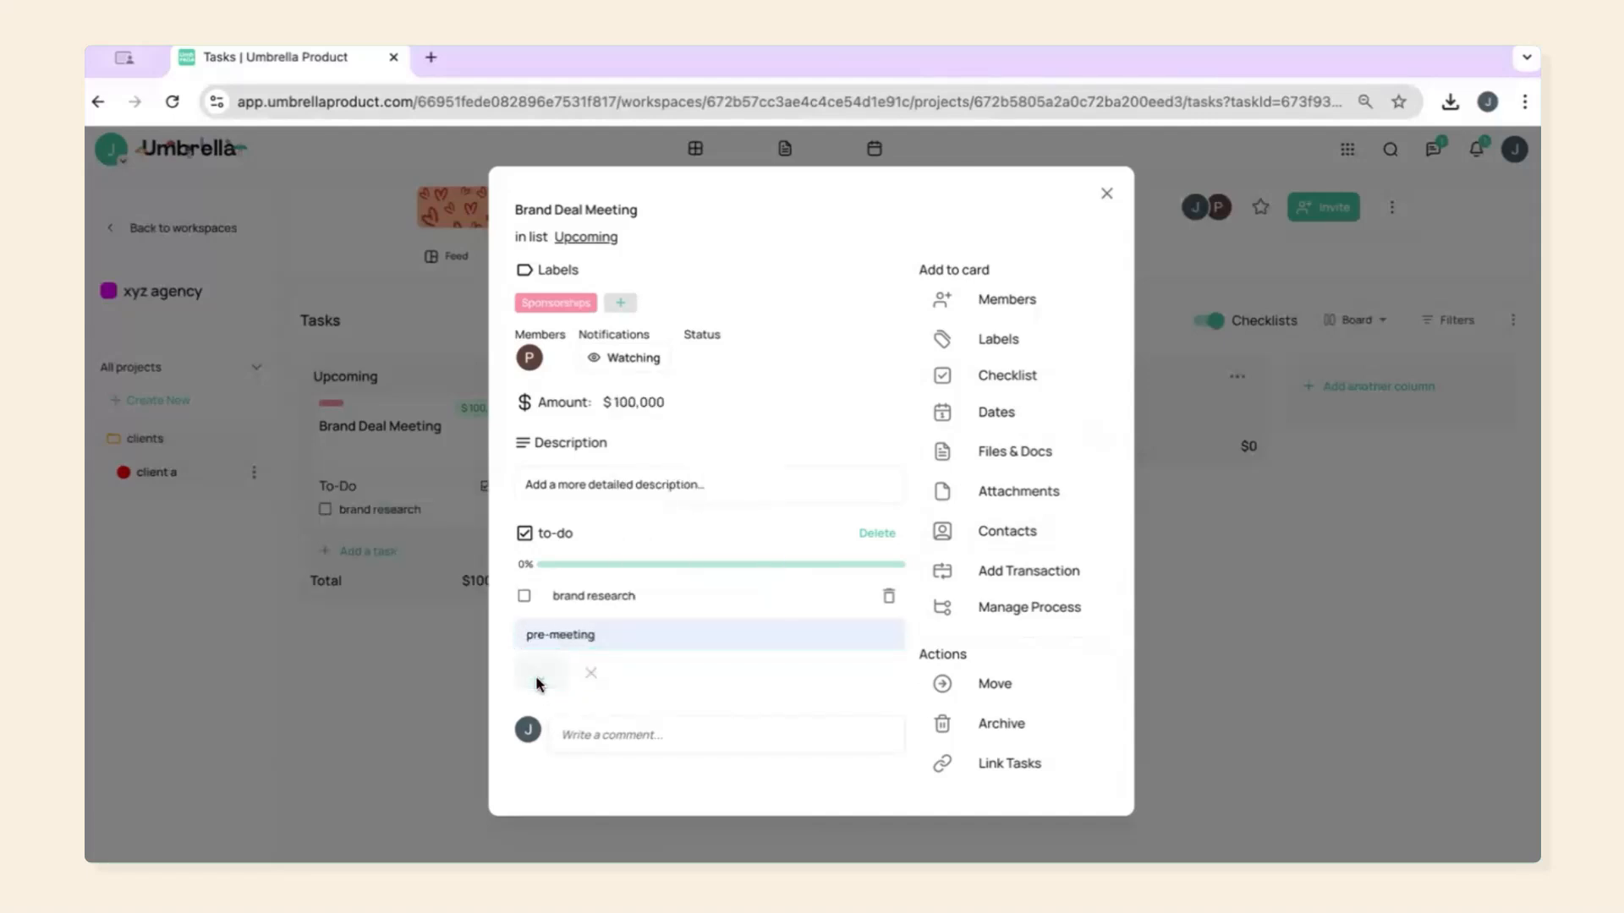
Step: Mark the brand research and pre-meeting checklist items as complete and clear both marks again
left_click(524, 596)
left_click(525, 631)
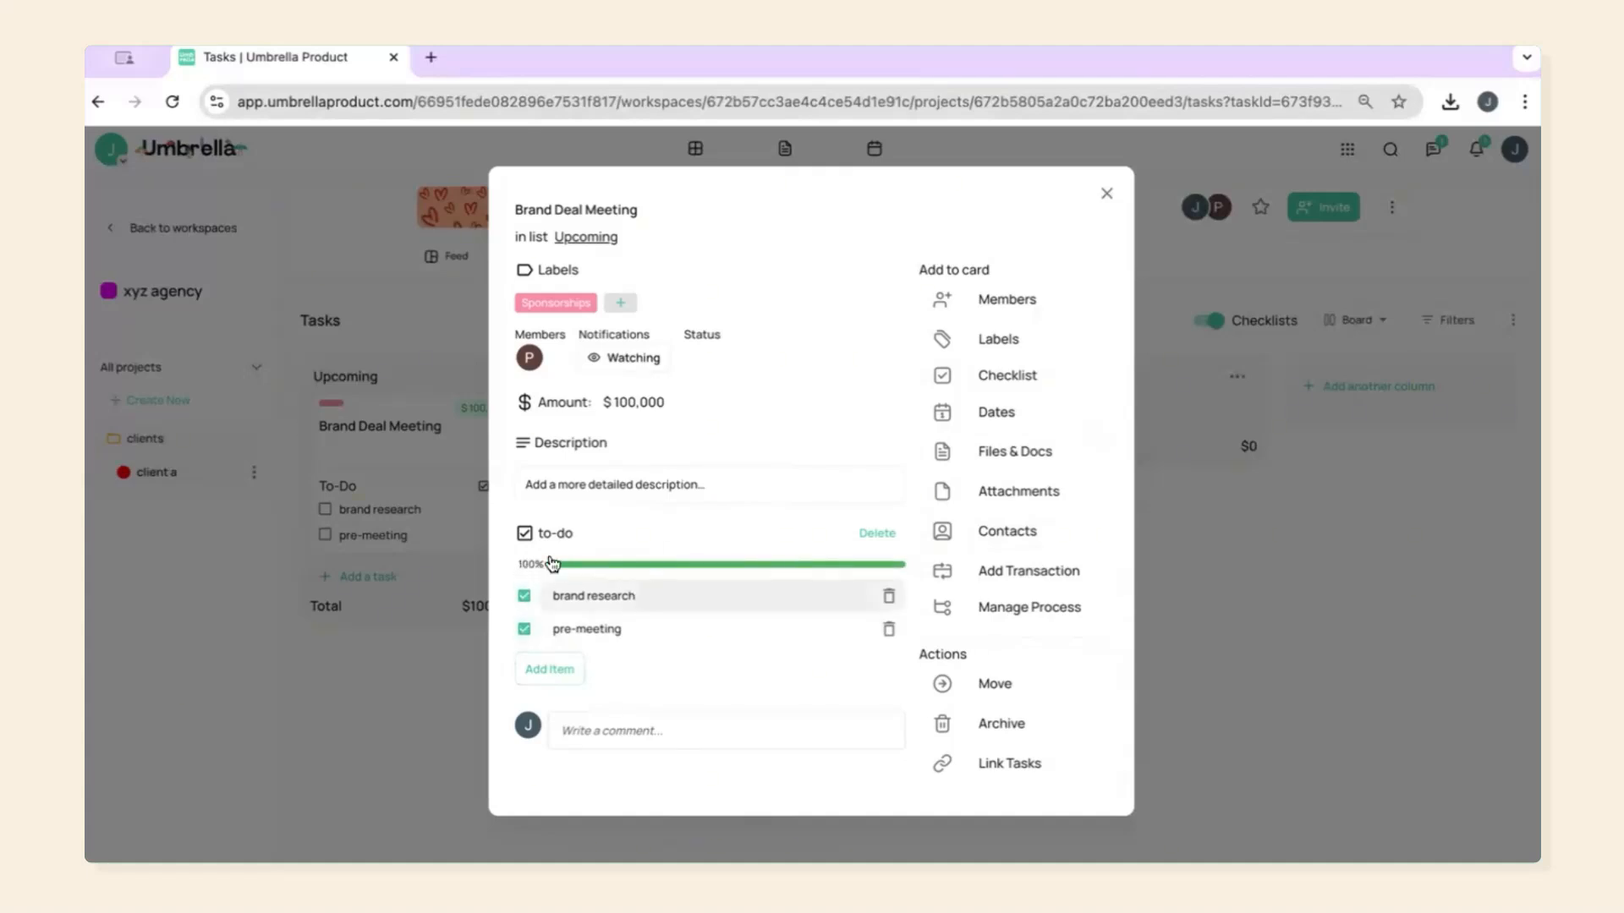
left_click(524, 596)
left_click(524, 629)
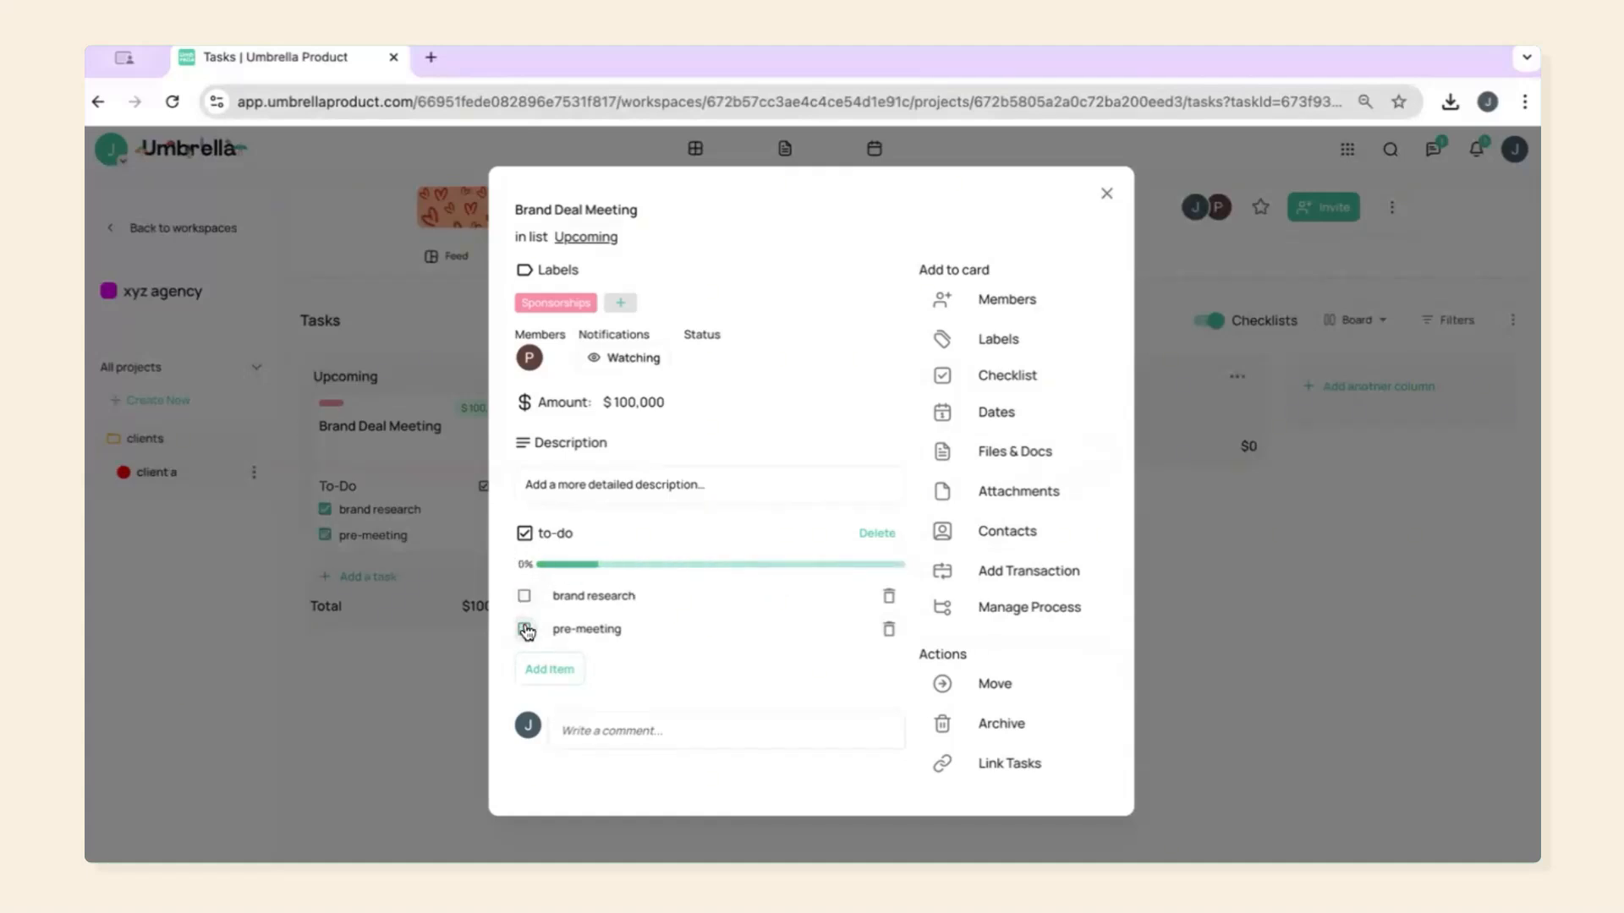
Step: Set the card's end date to November 28, 2024, enable Display on Calendar and save the dates
left_click(1015, 414)
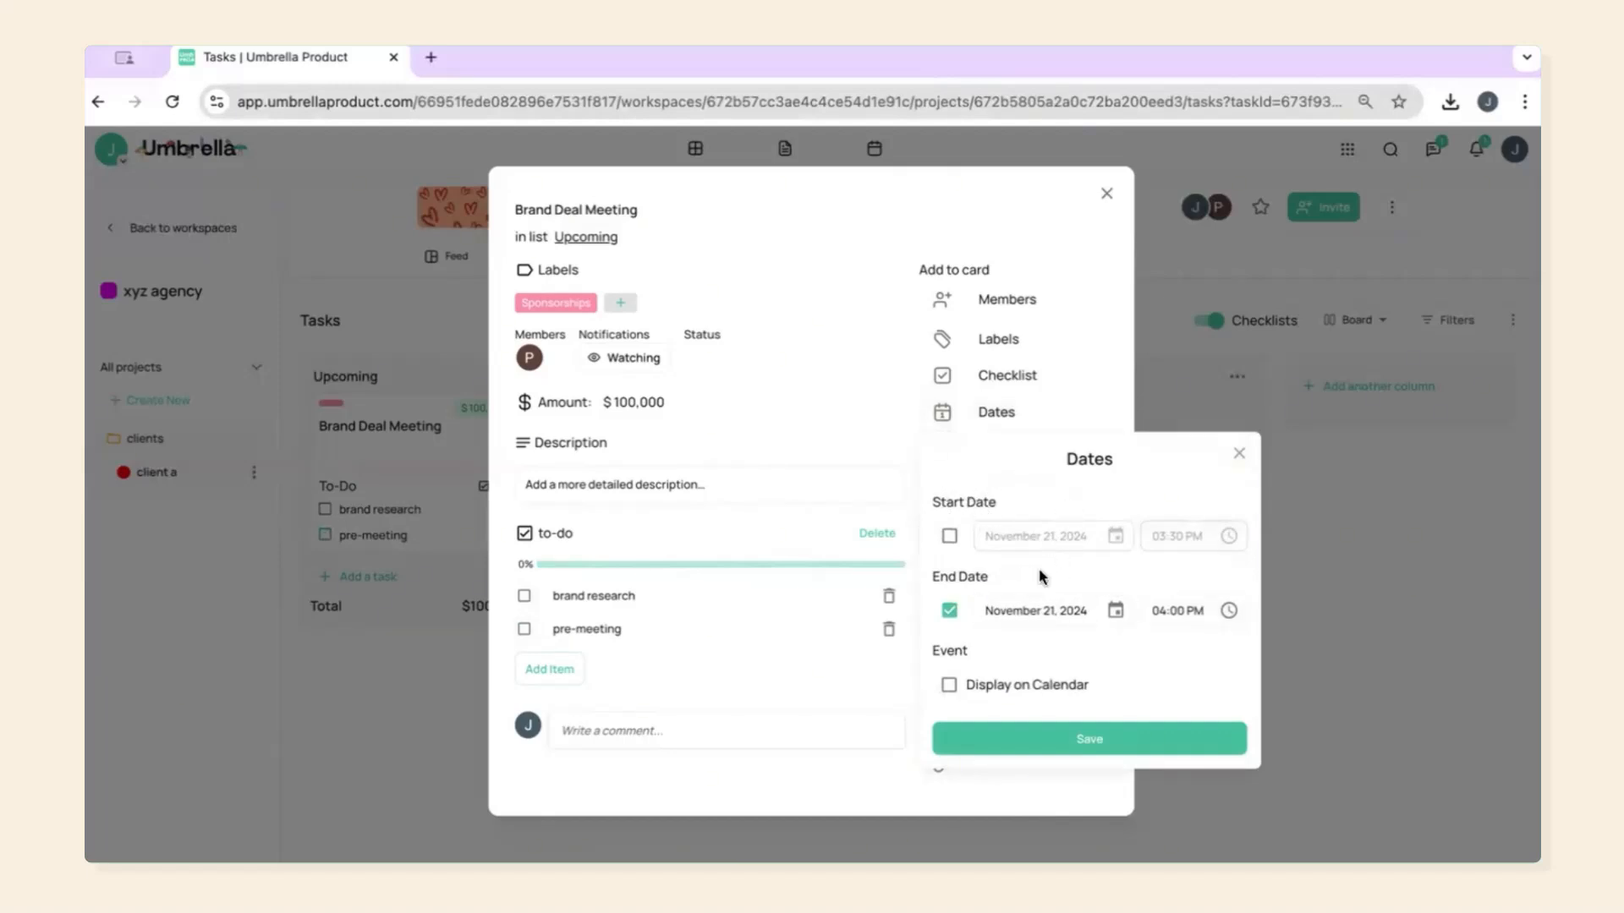
left_click(1116, 612)
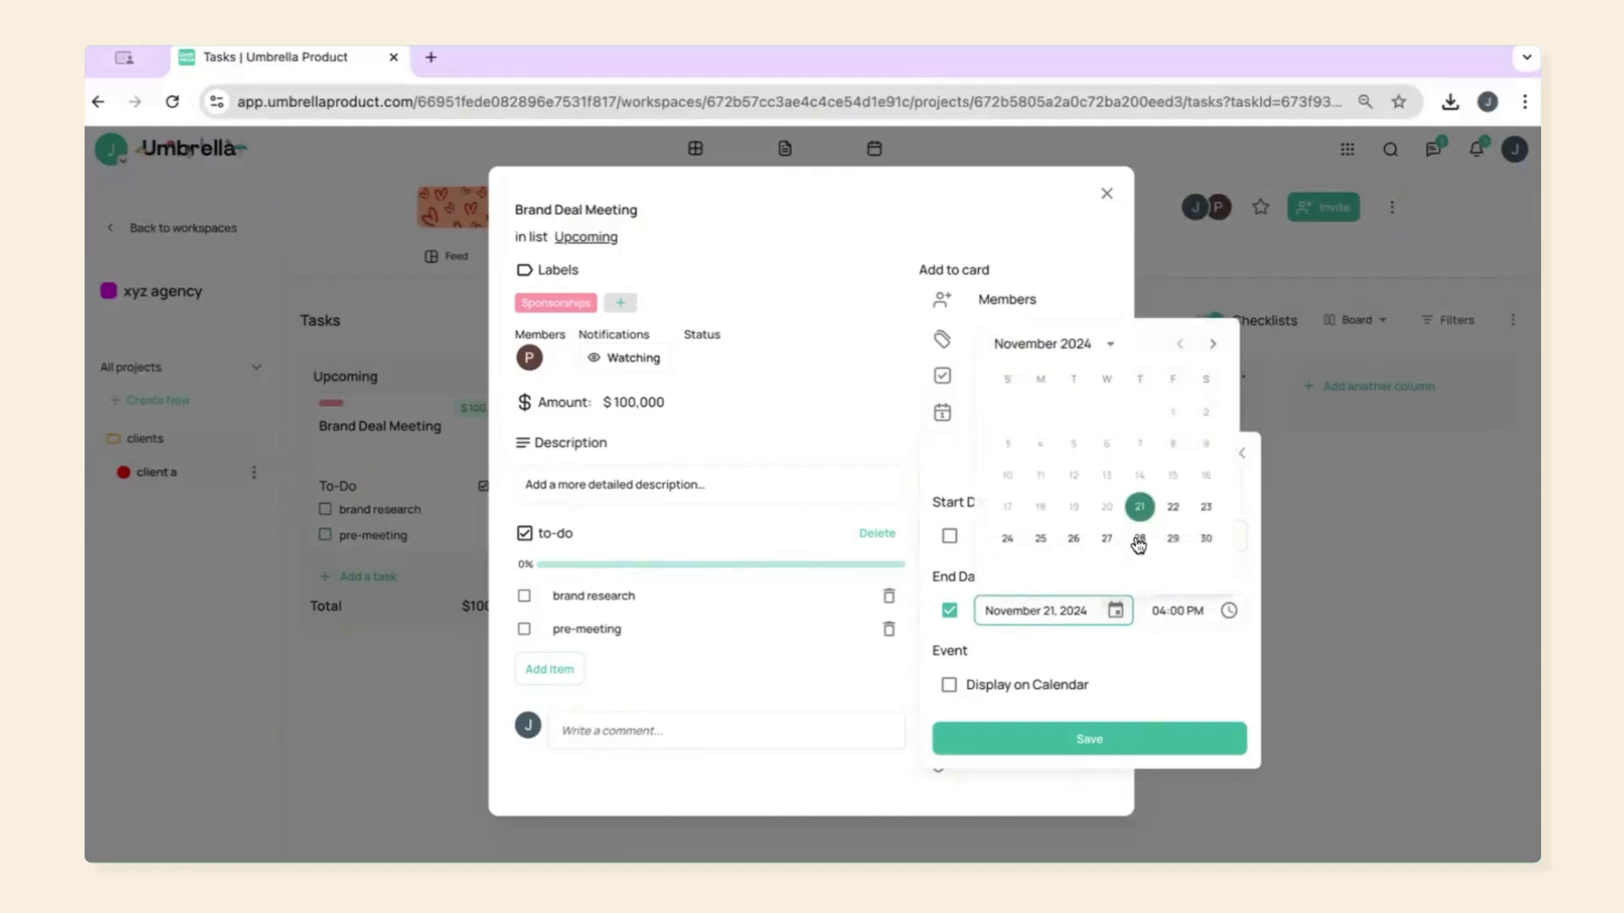
left_click(1138, 540)
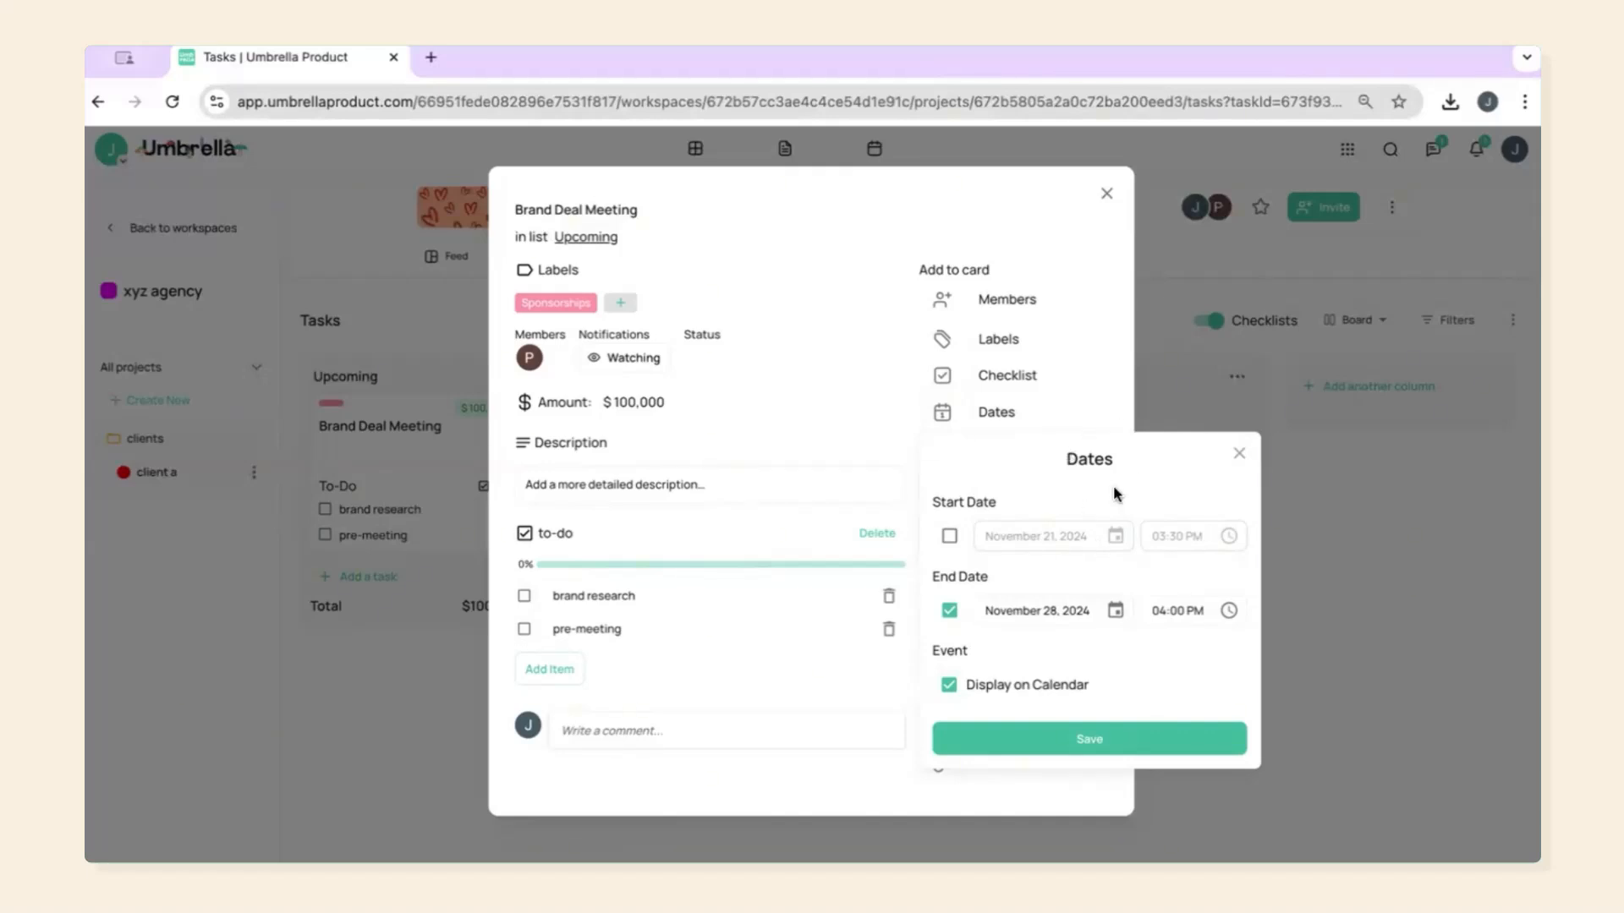
left_click(1095, 741)
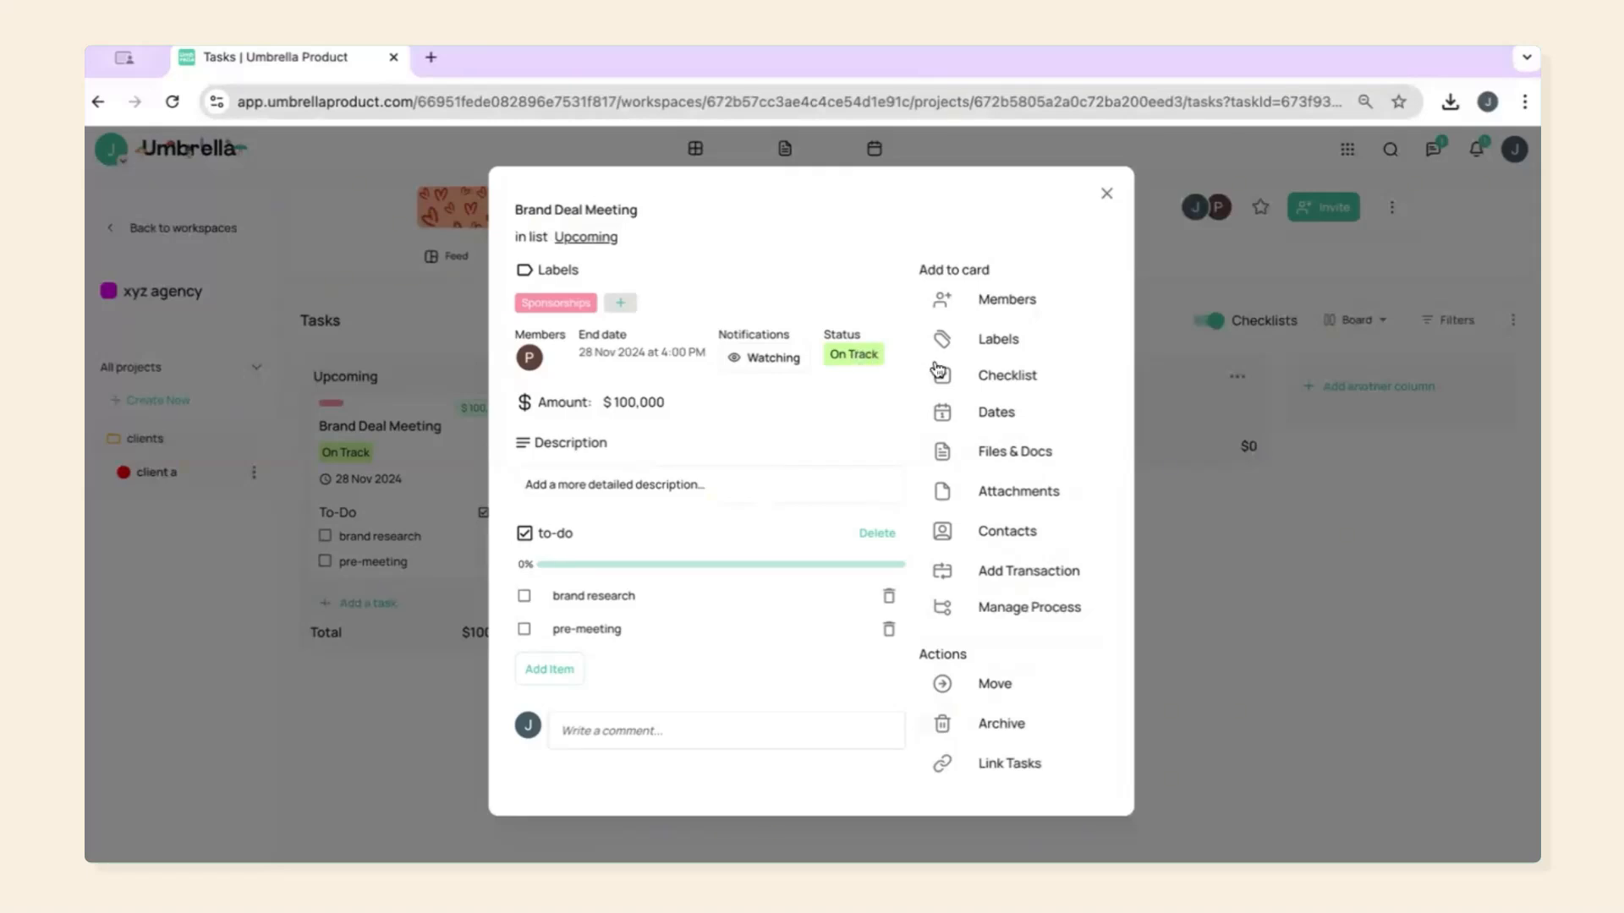
Step: Link the brand research pt 2 document to the Brand Deal Meeting card and look at the option for attaching a computer file
left_click(1075, 455)
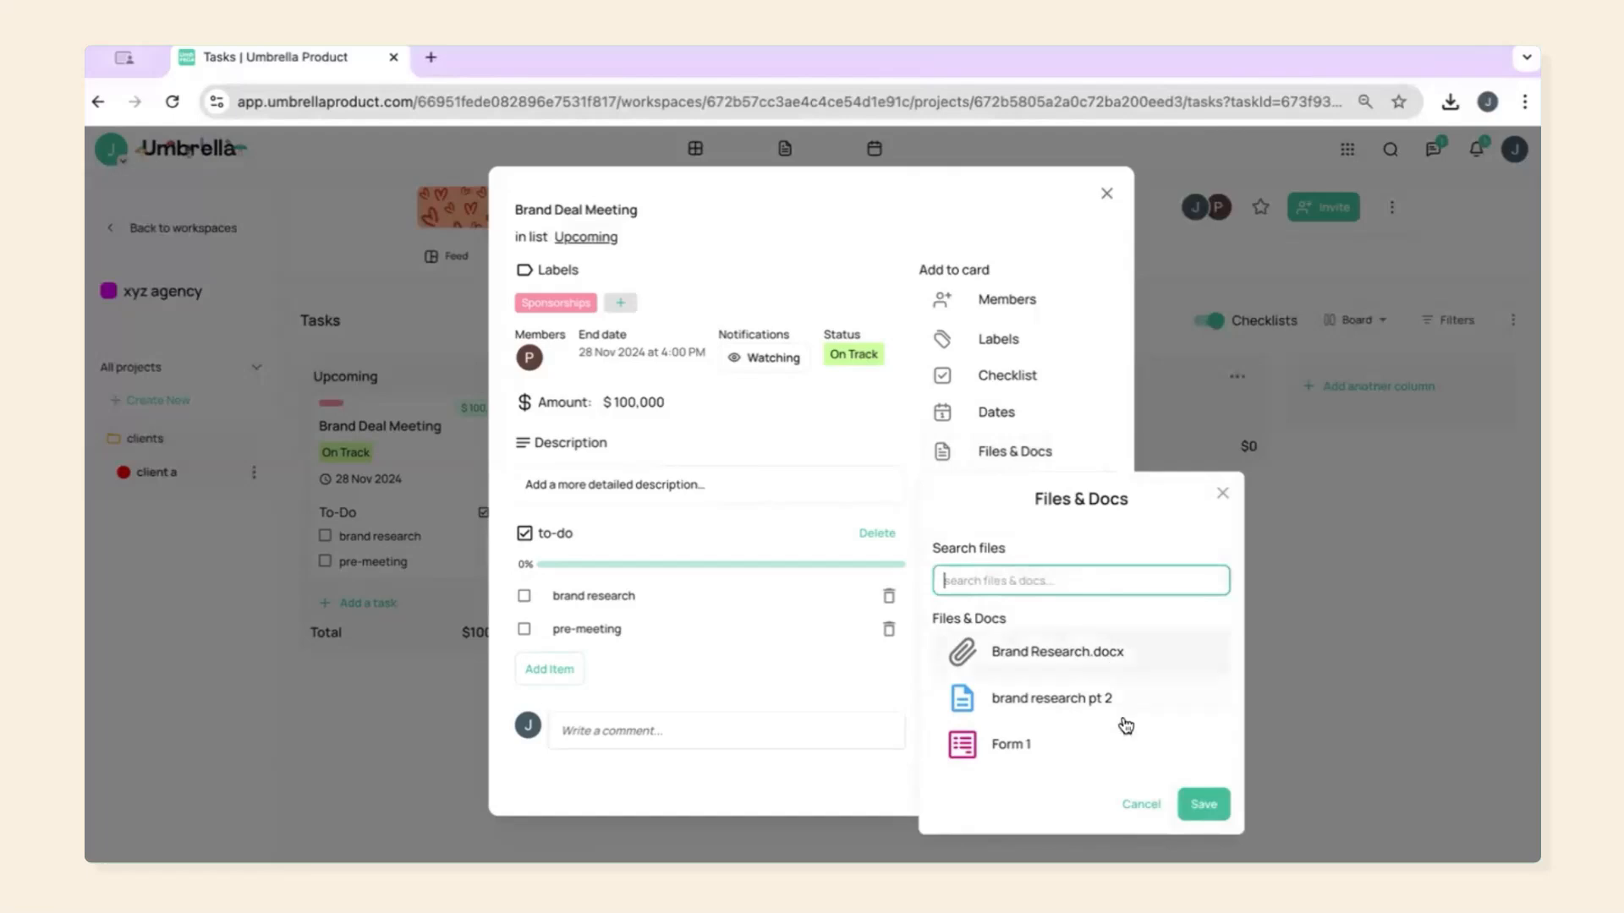
left_click(1084, 699)
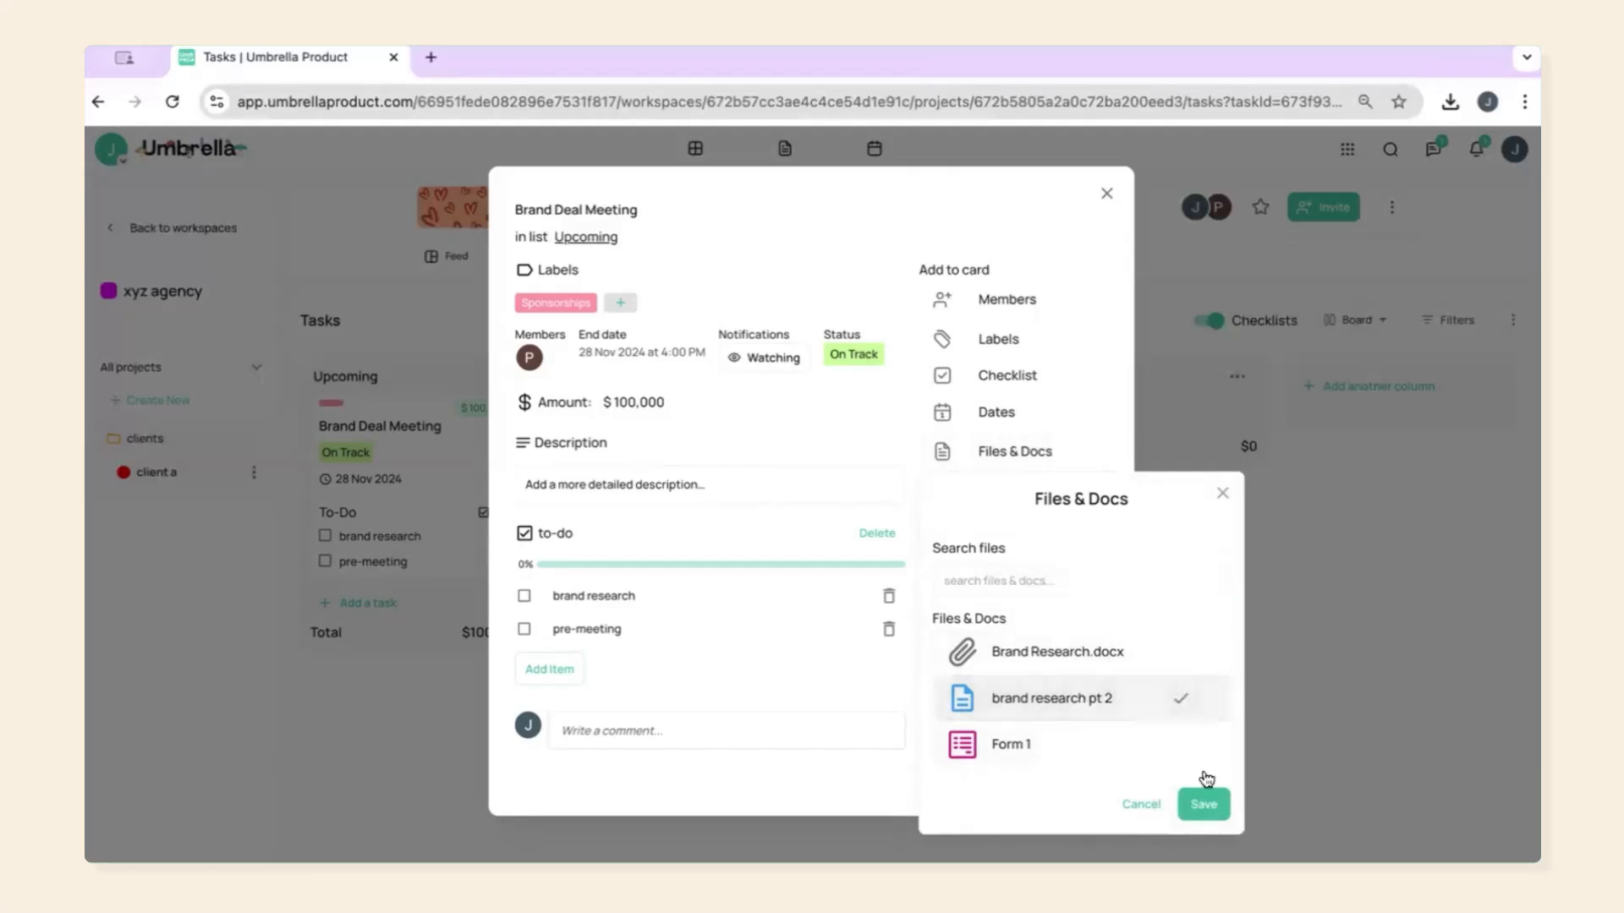
left_click(1203, 804)
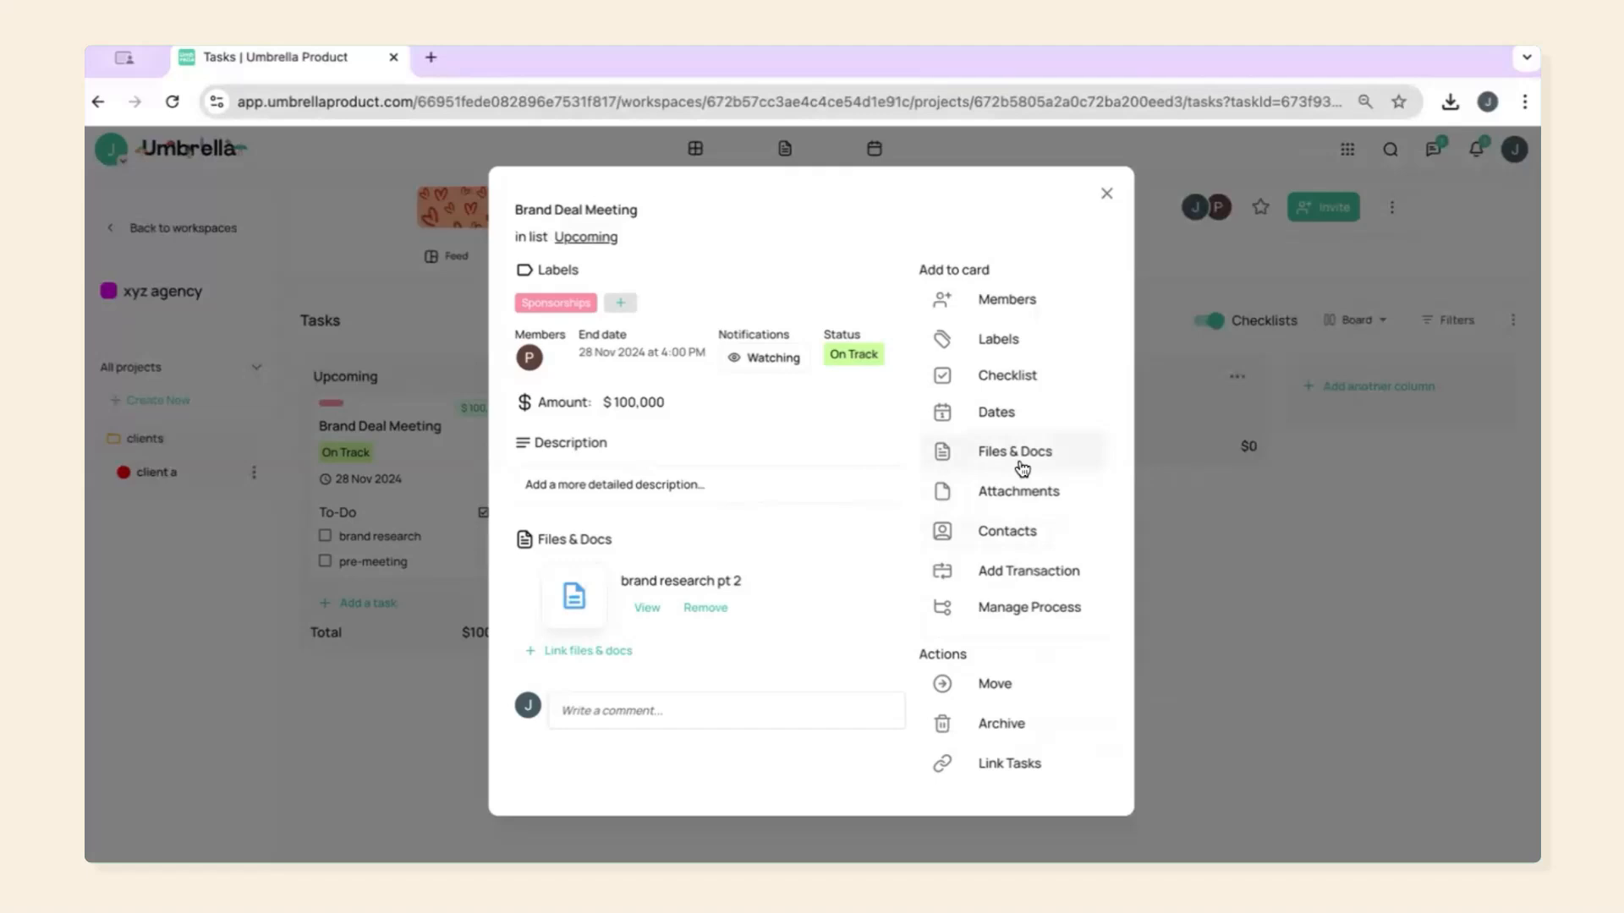
left_click(1006, 484)
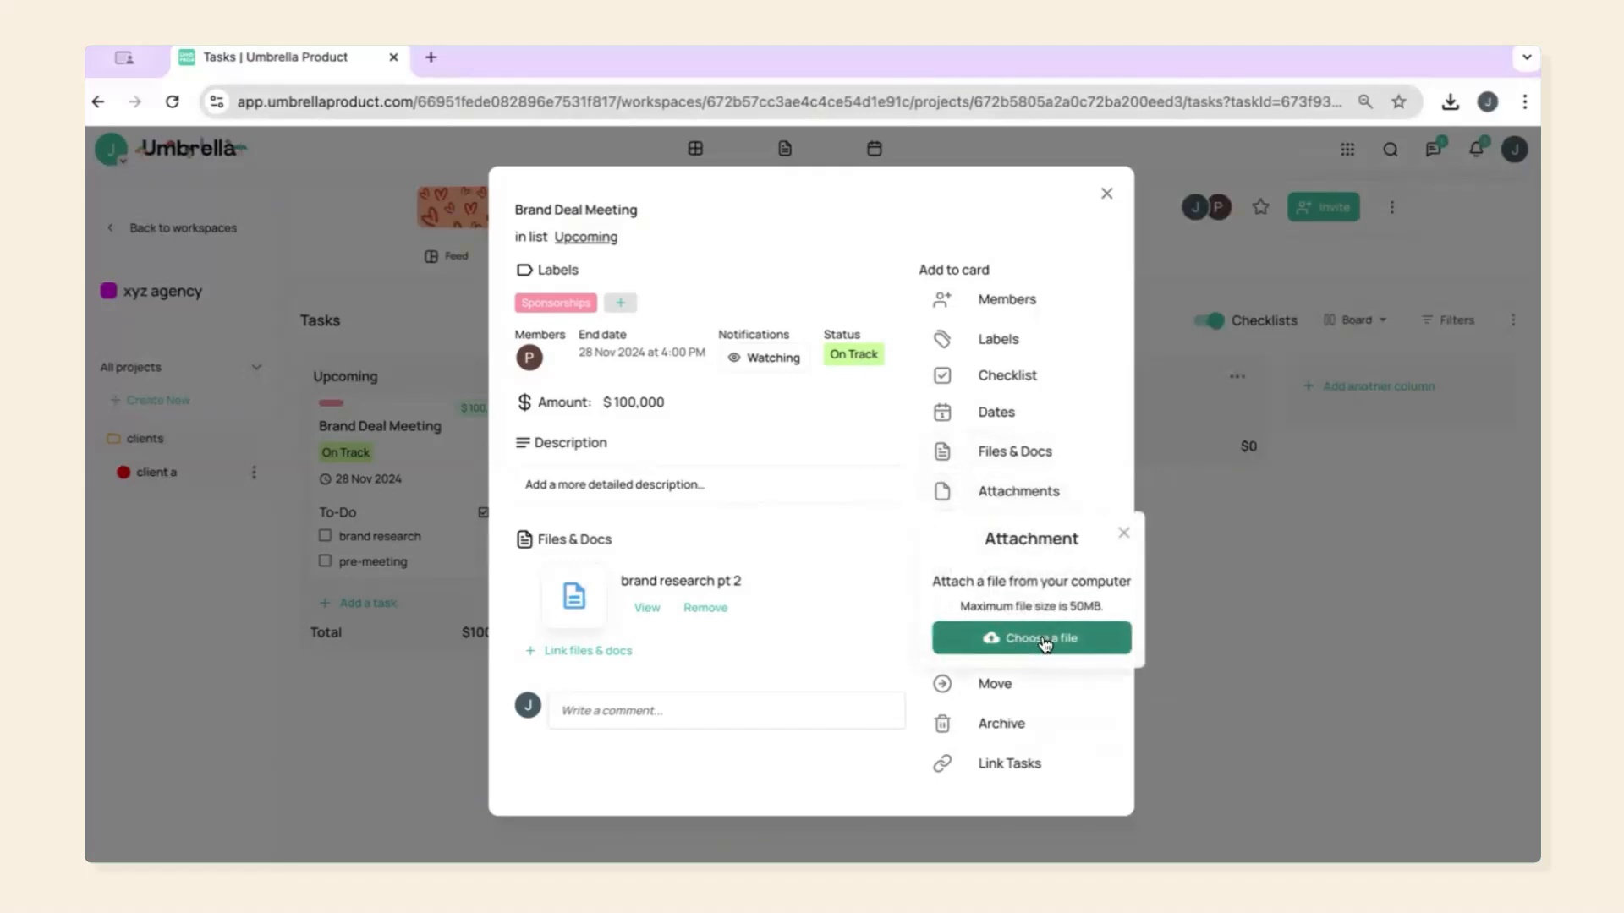
left_click(1123, 533)
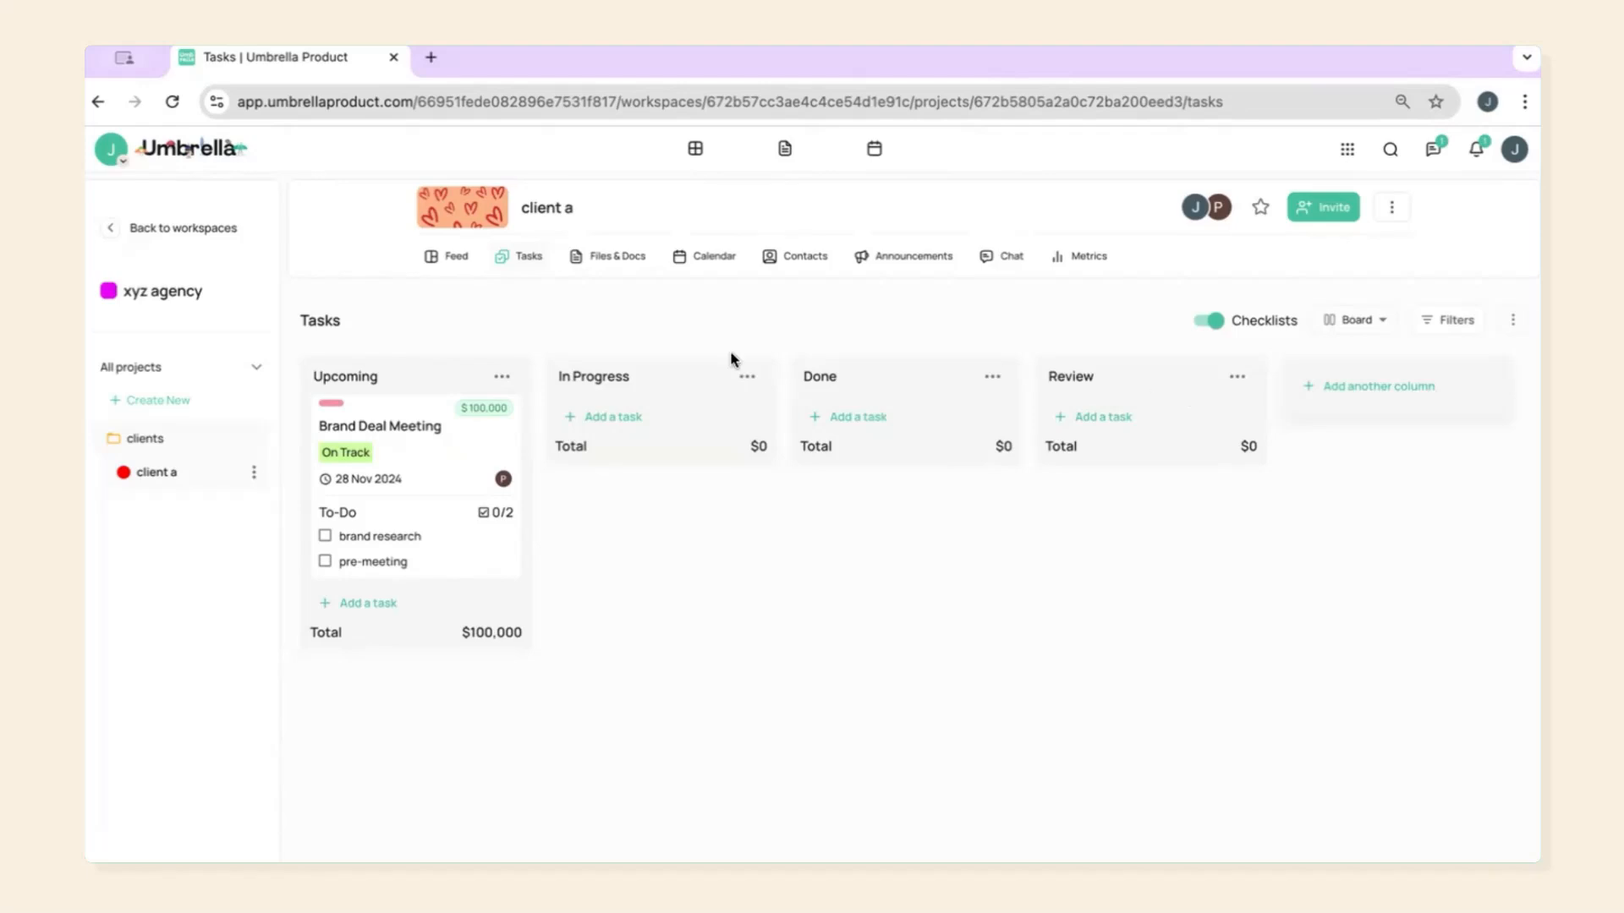
Step: Review the column status choices for the Upcoming column and save it as To-do
left_click(502, 377)
left_click(585, 450)
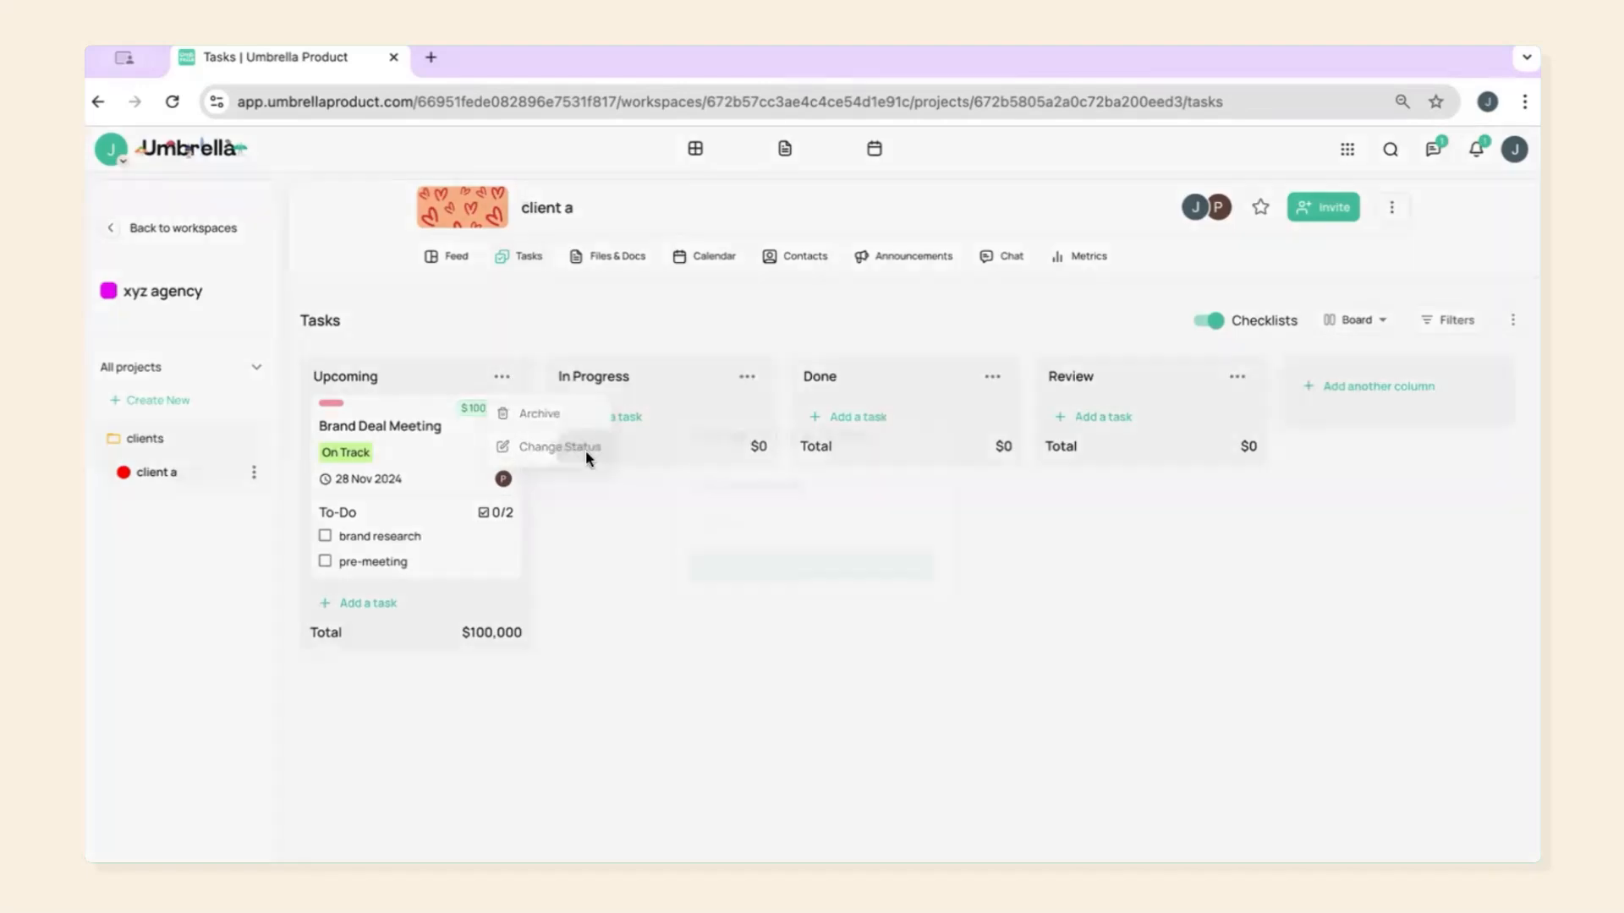
left_click(761, 517)
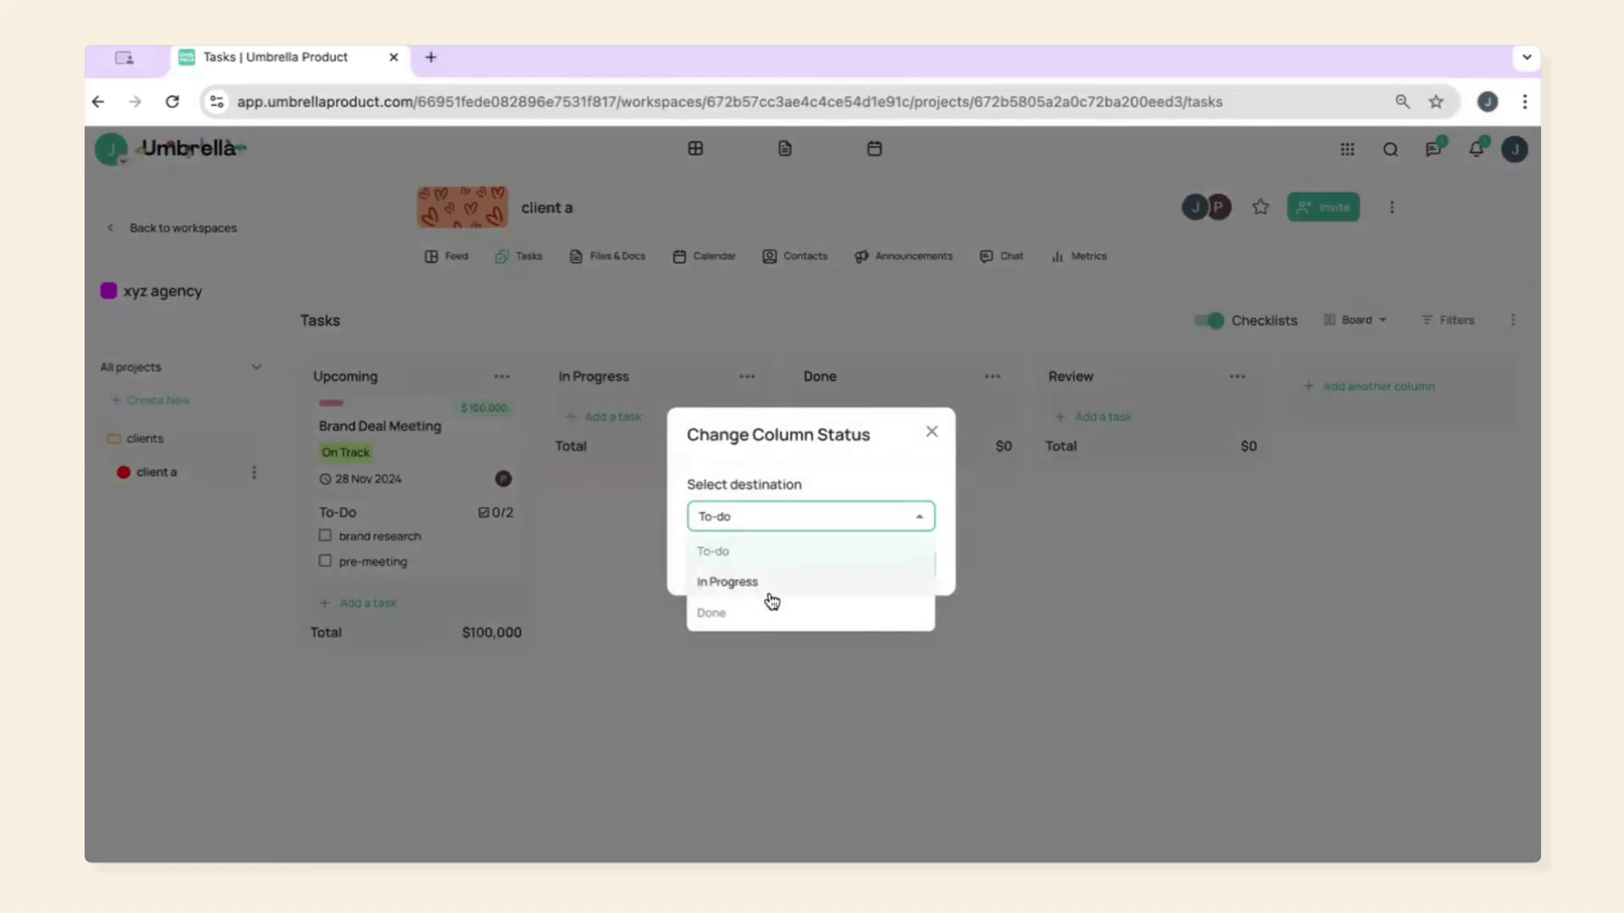
left_click(930, 436)
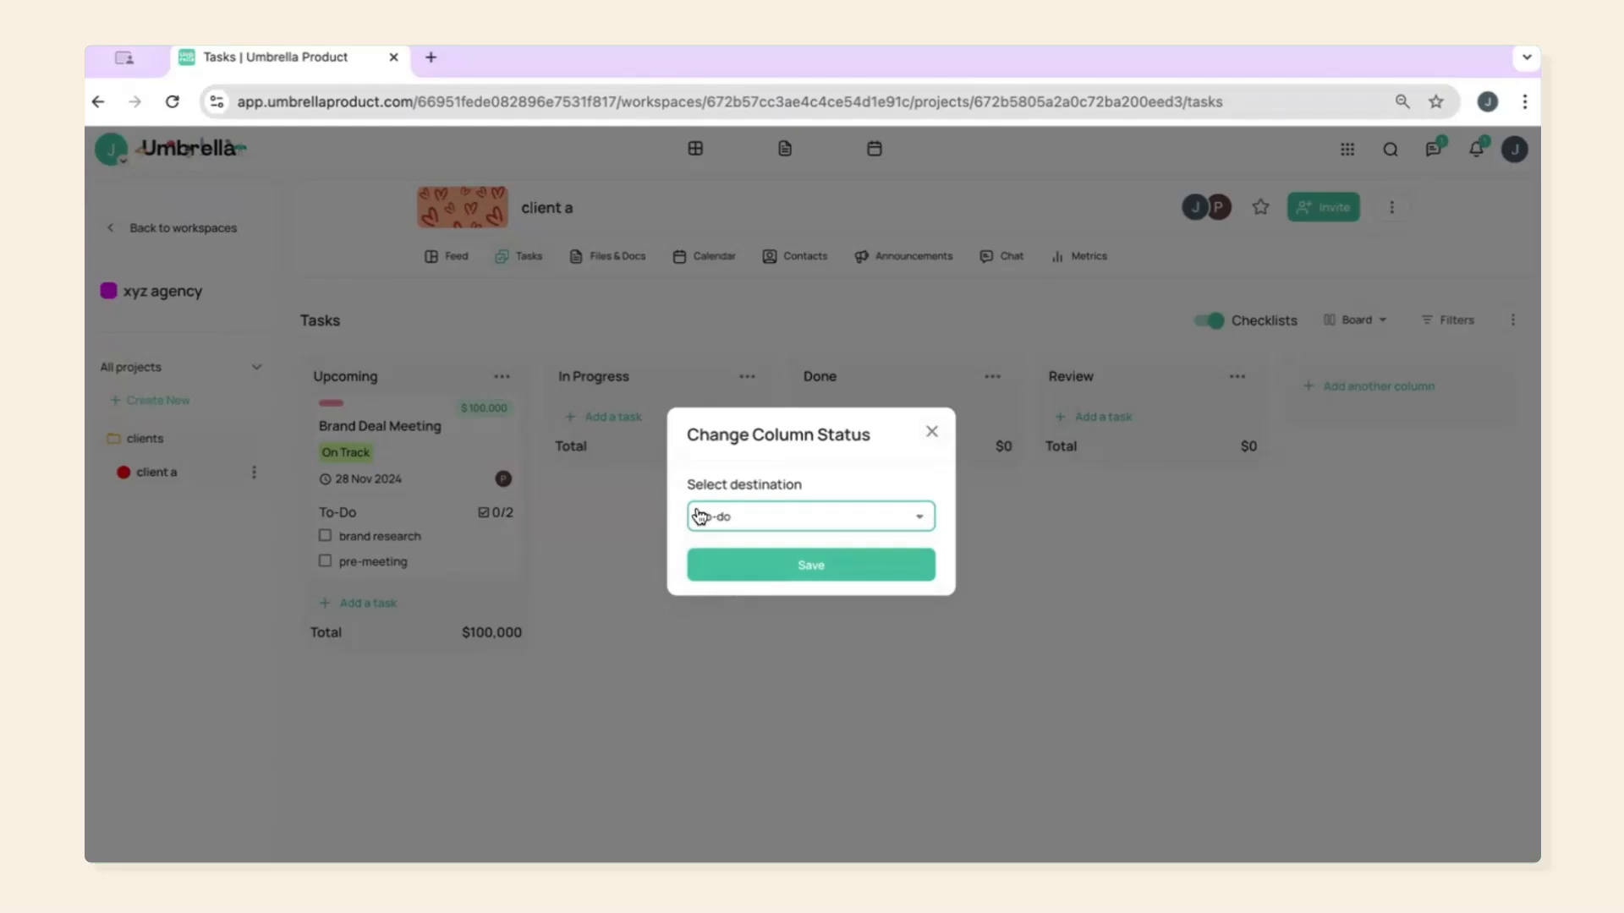
left_click(770, 568)
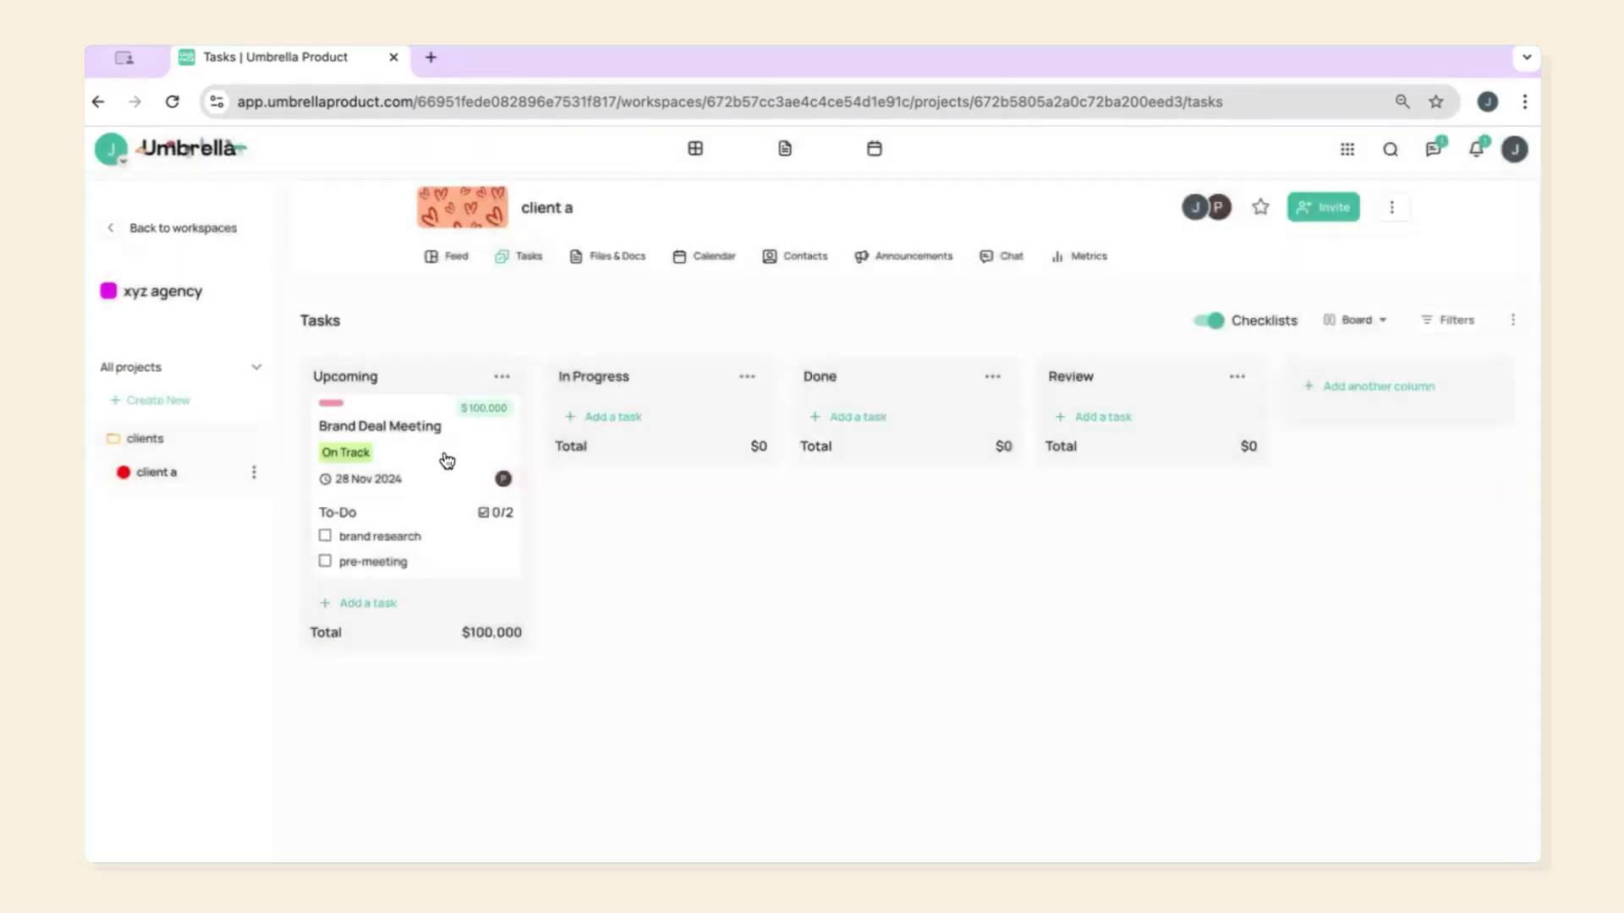
Step: Move the Brand Deal Meeting card from the Upcoming column to In Progress and close the card
left_click(447, 459)
left_click(583, 236)
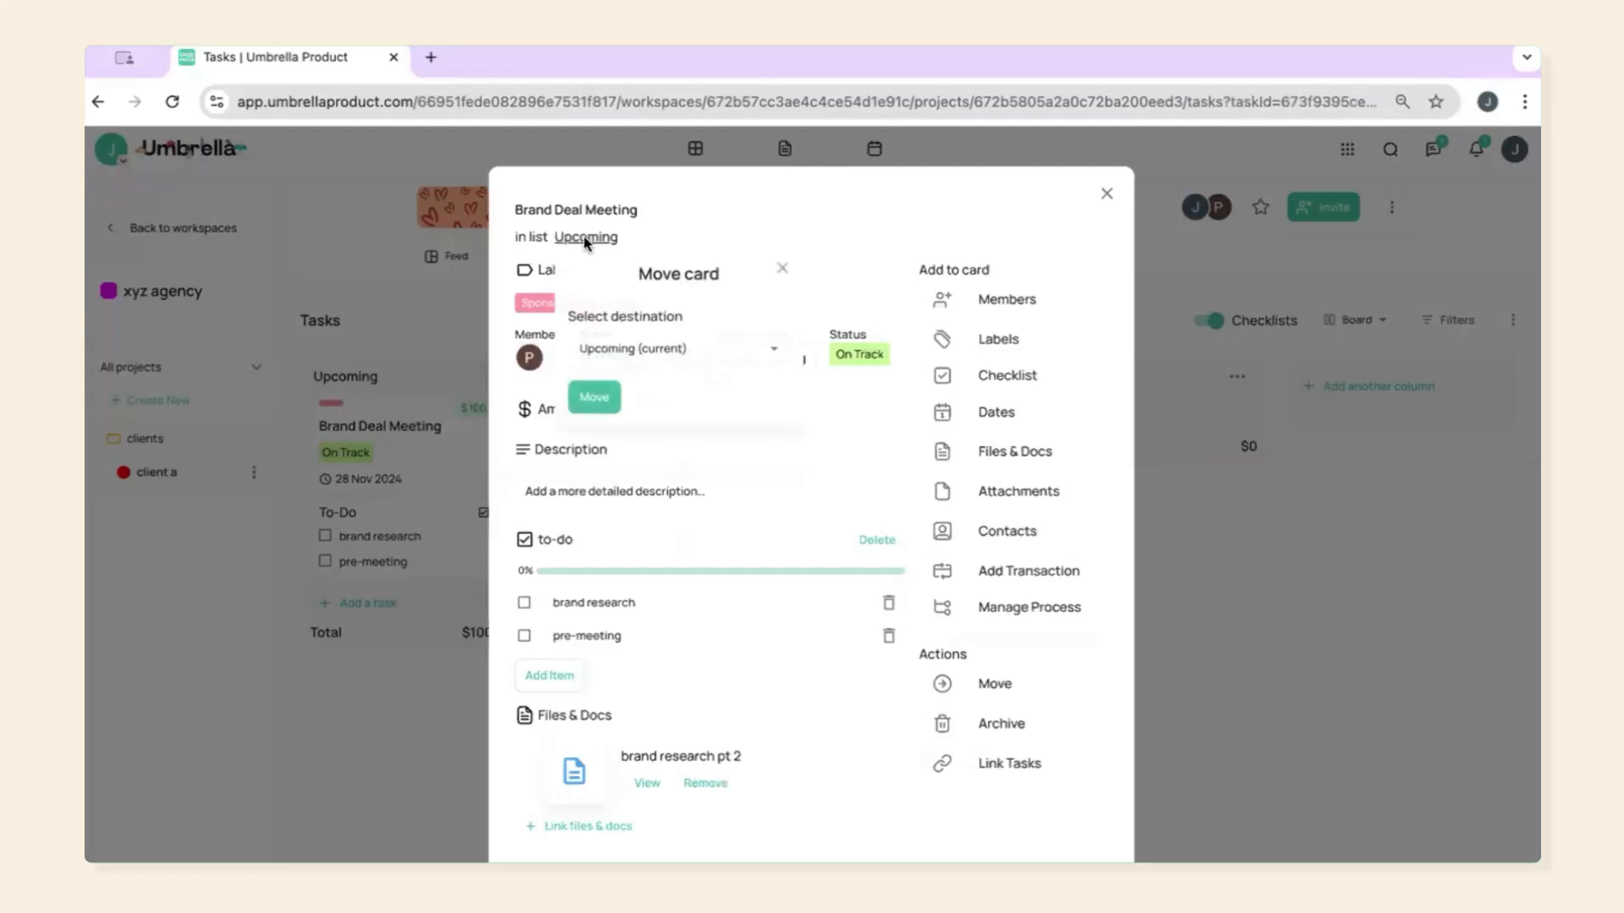
left_click(630, 360)
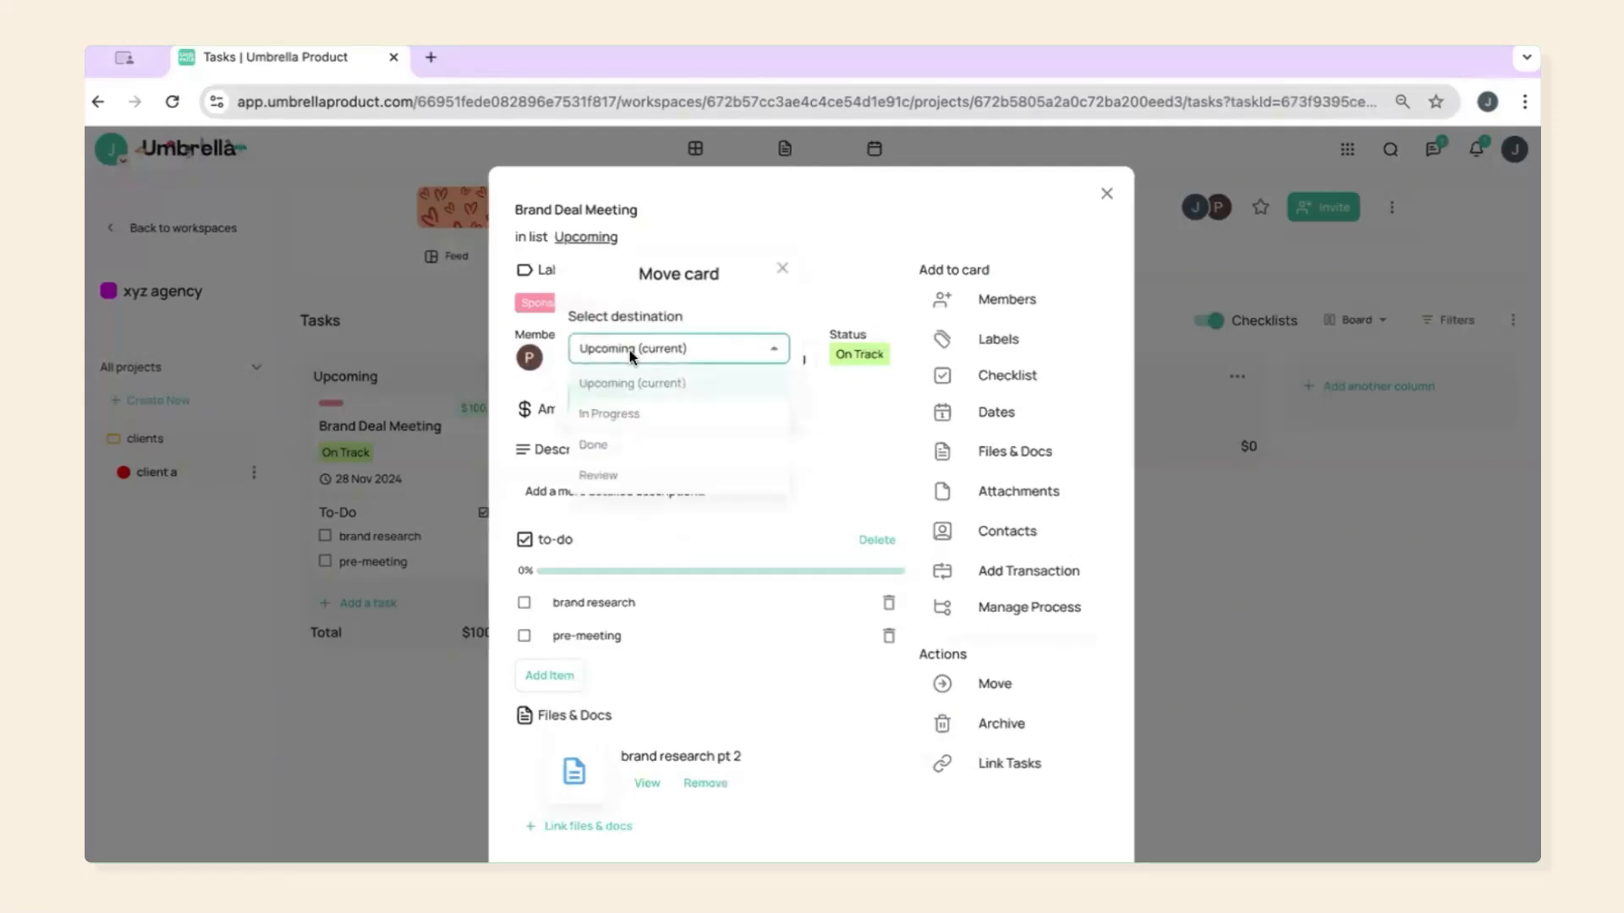
left_click(623, 412)
left_click(614, 405)
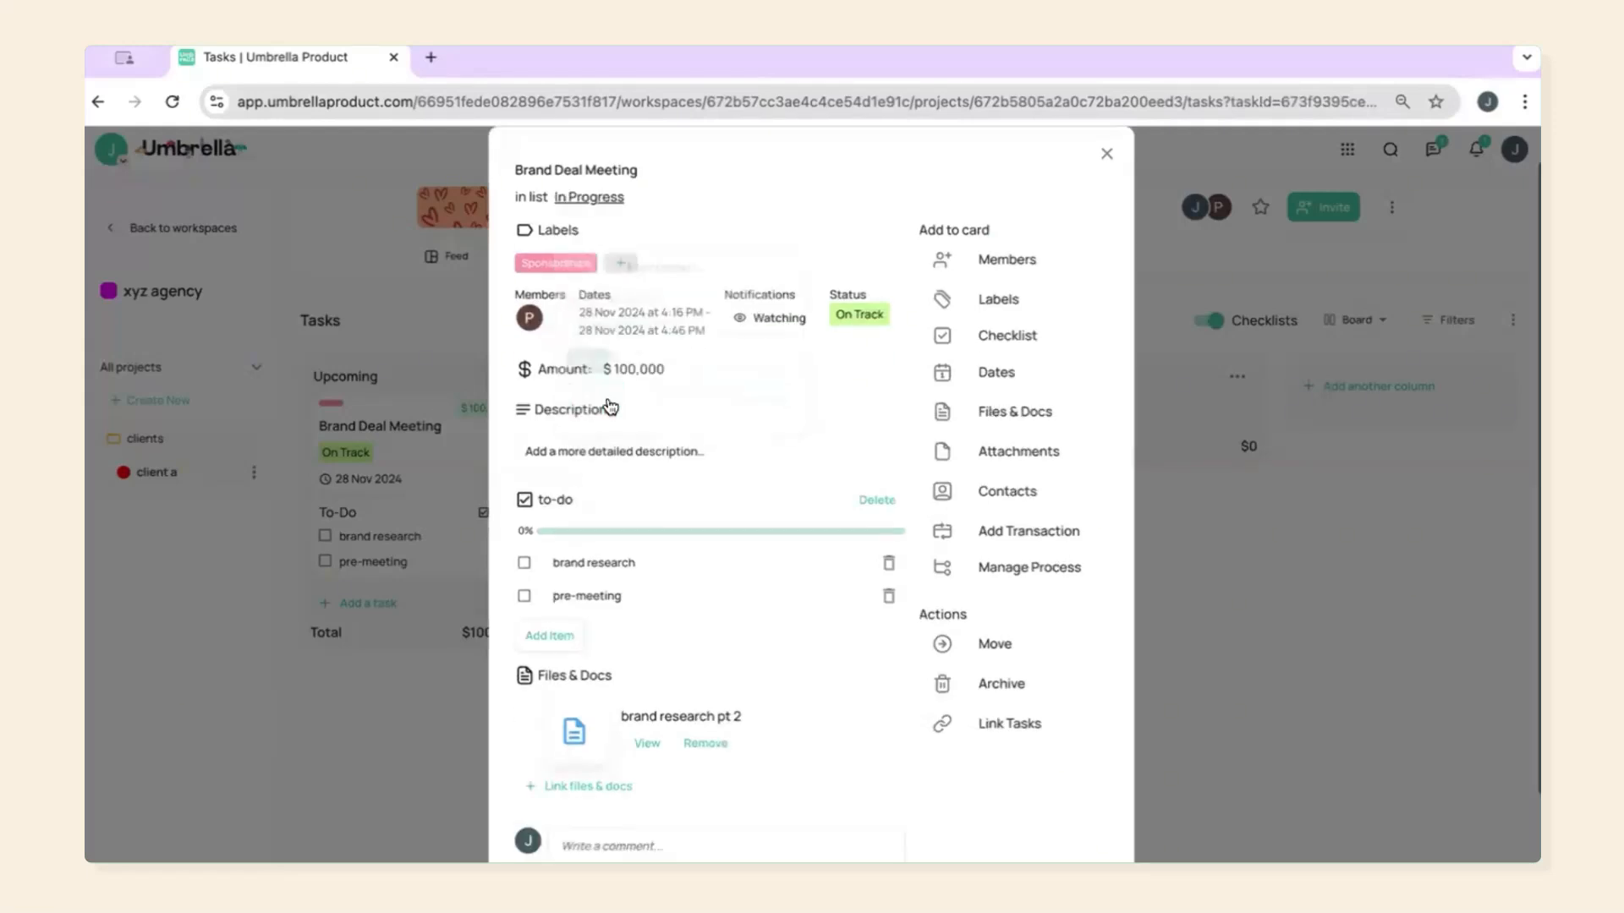
left_click(1109, 157)
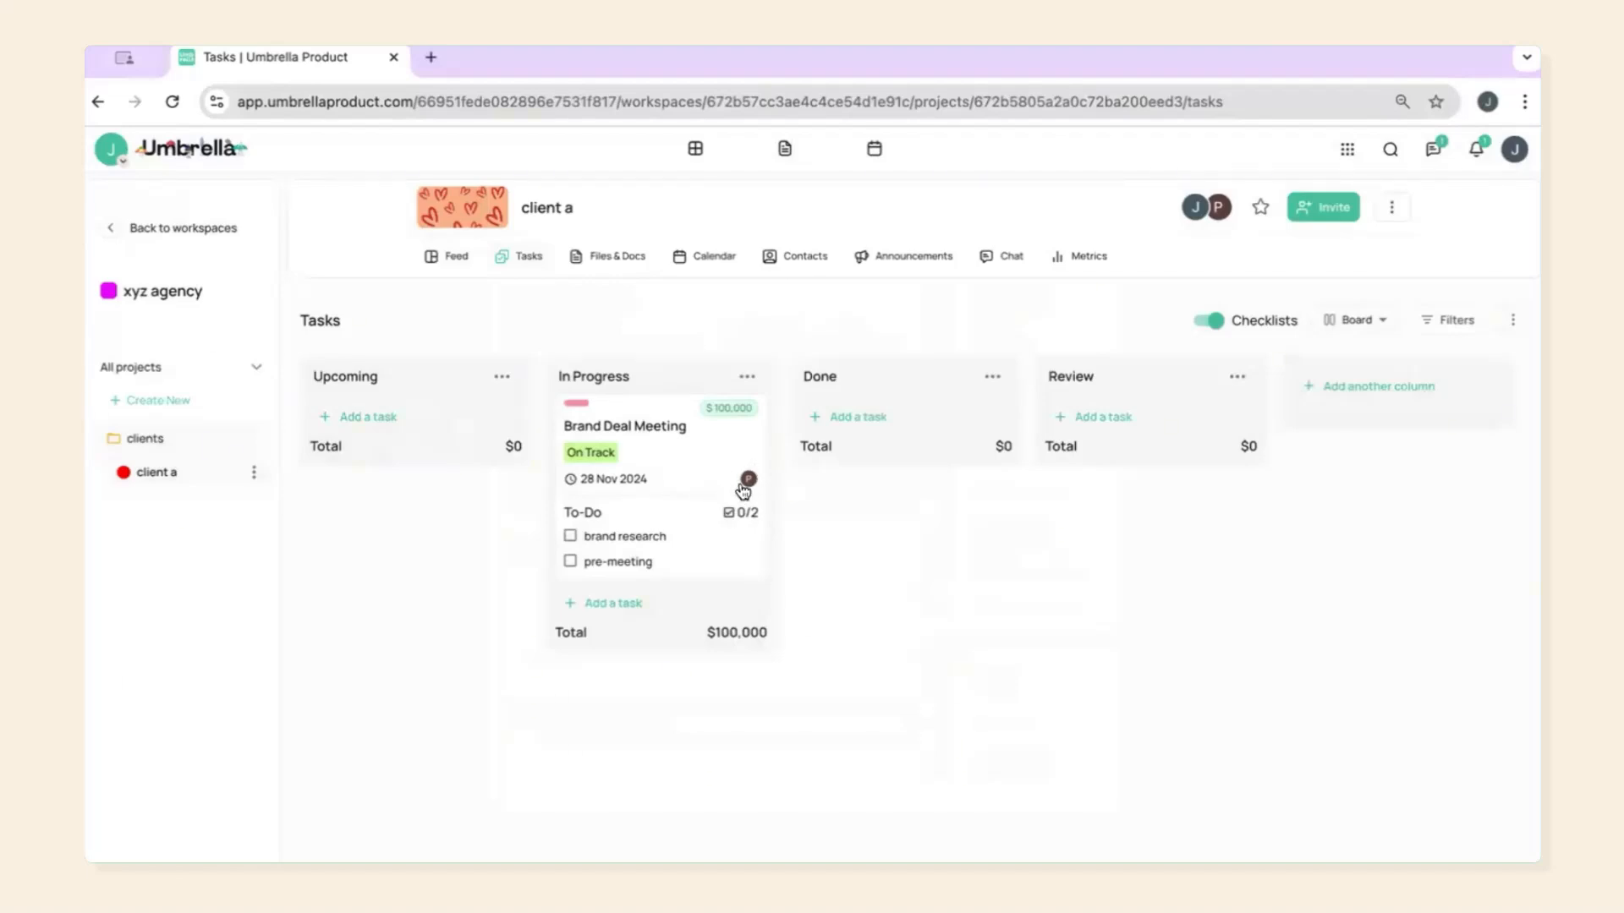
Step: Mark brand research and pre-meeting as complete, and move the Brand Deal Meeting card to the Done column
left_click(571, 537)
left_click(569, 565)
left_click(703, 454)
left_click(589, 238)
left_click(659, 350)
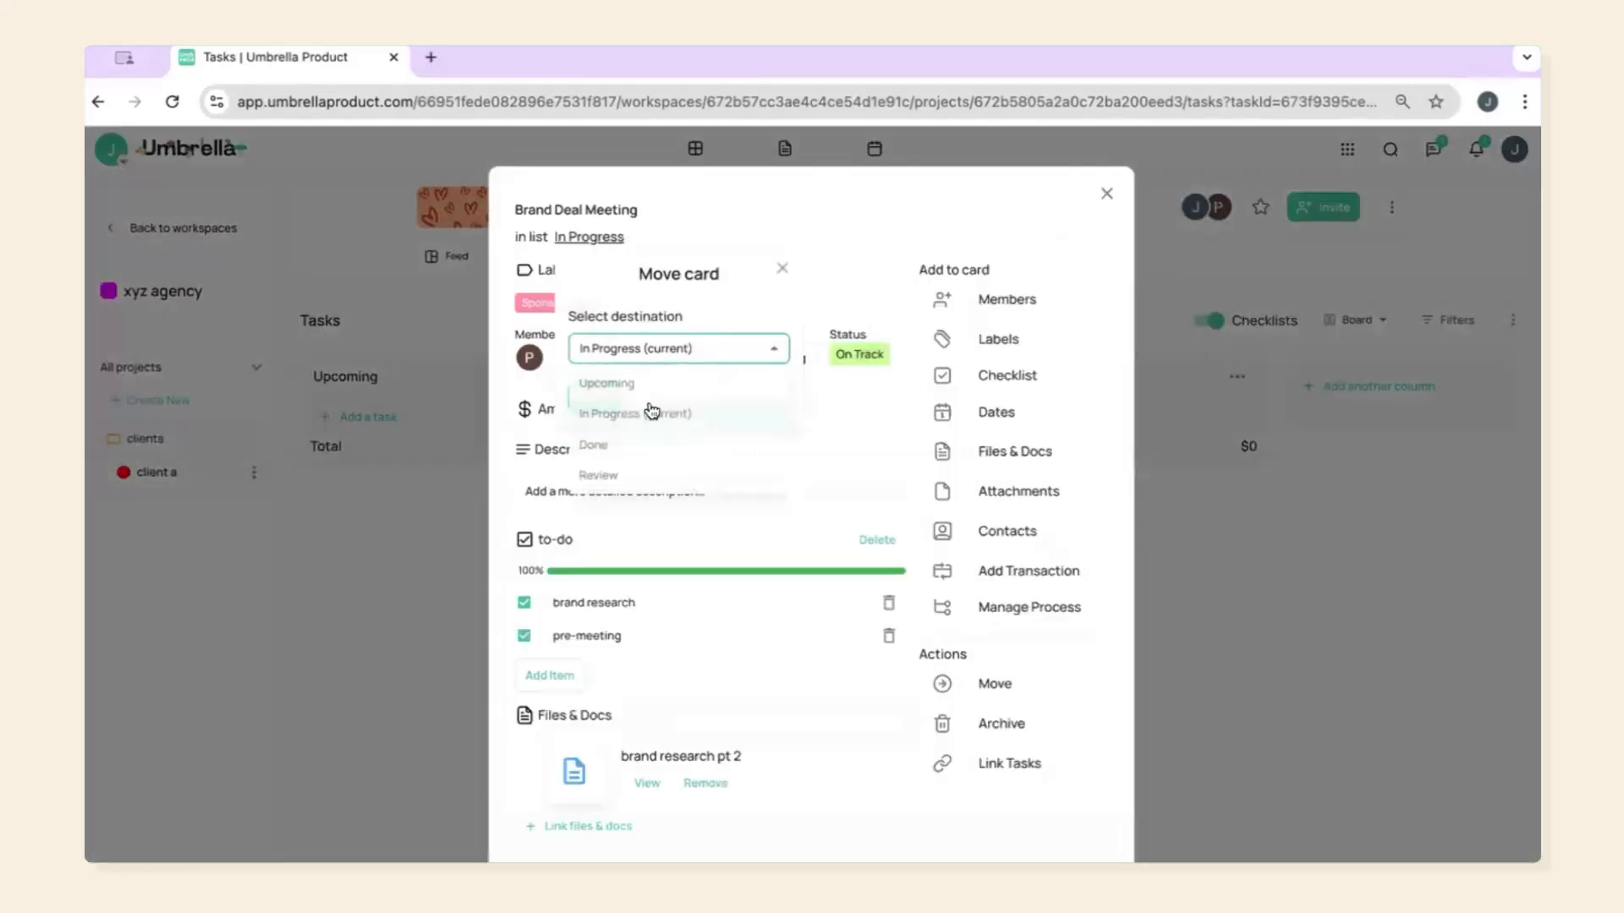
left_click(624, 446)
left_click(594, 396)
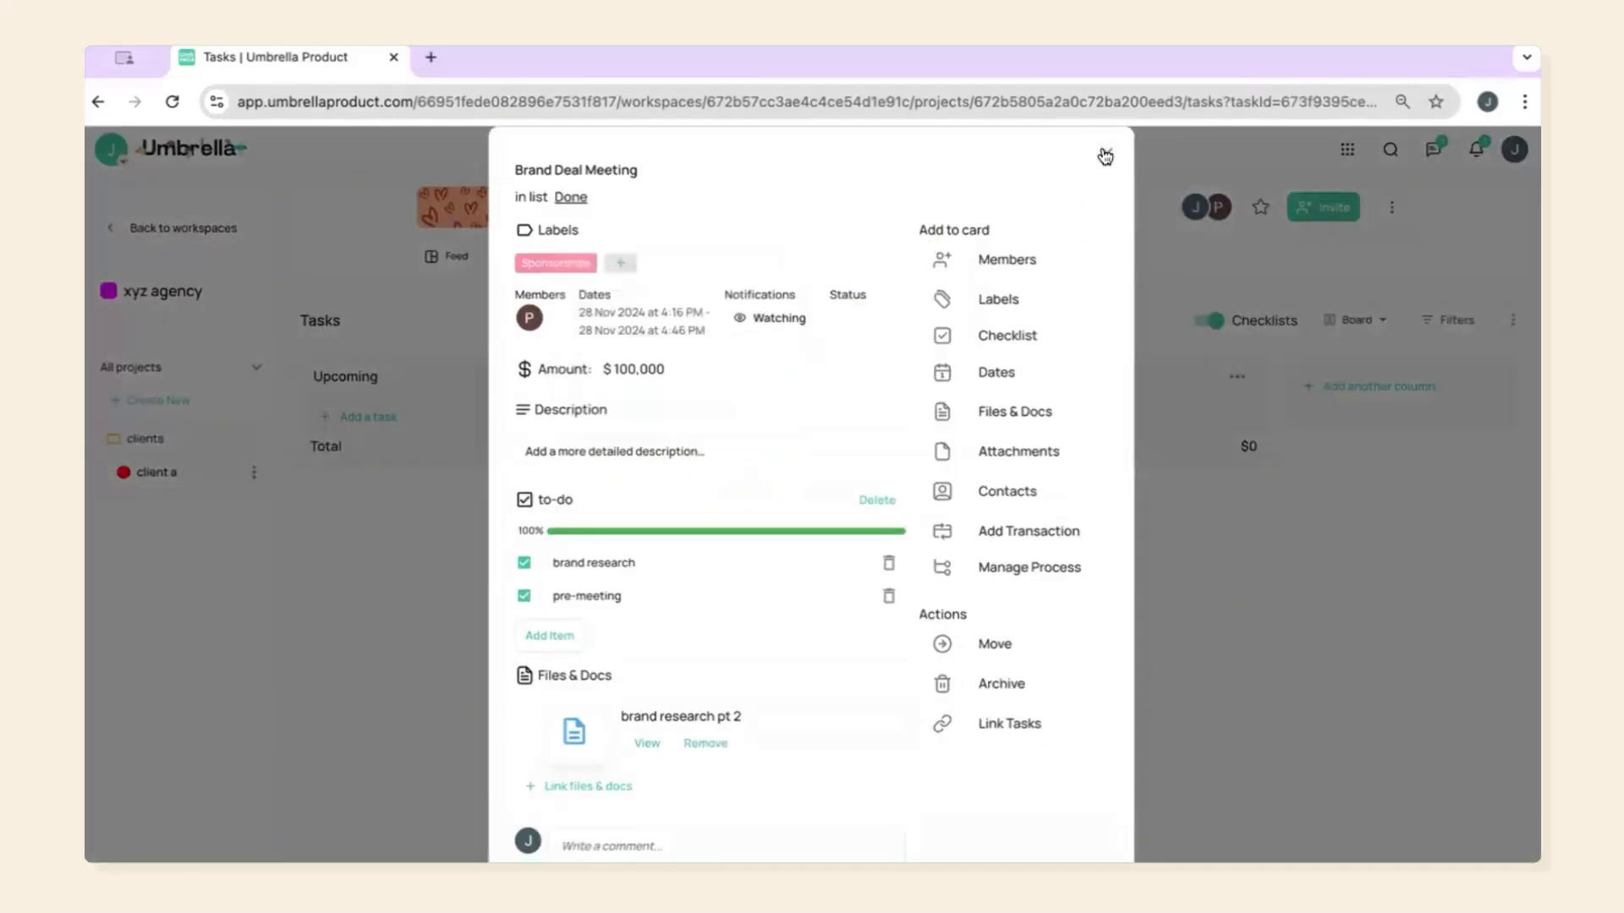
left_click(1105, 154)
Step: Check the column status of the Done column and save it as Done
mouse_move(994, 421)
left_click(1034, 451)
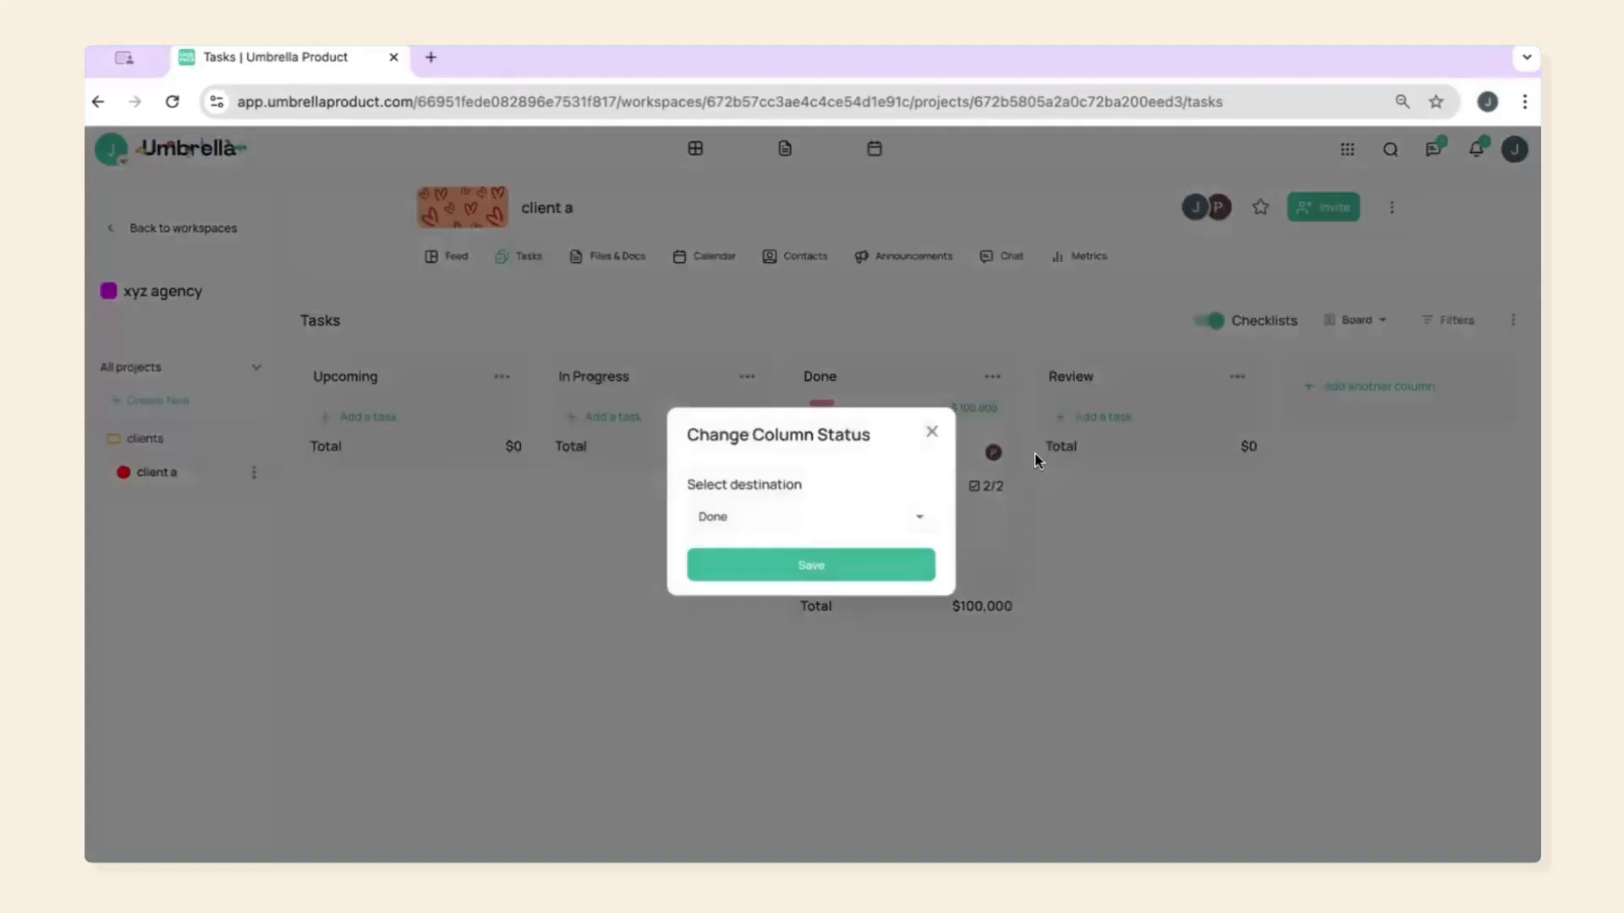
left_click(824, 568)
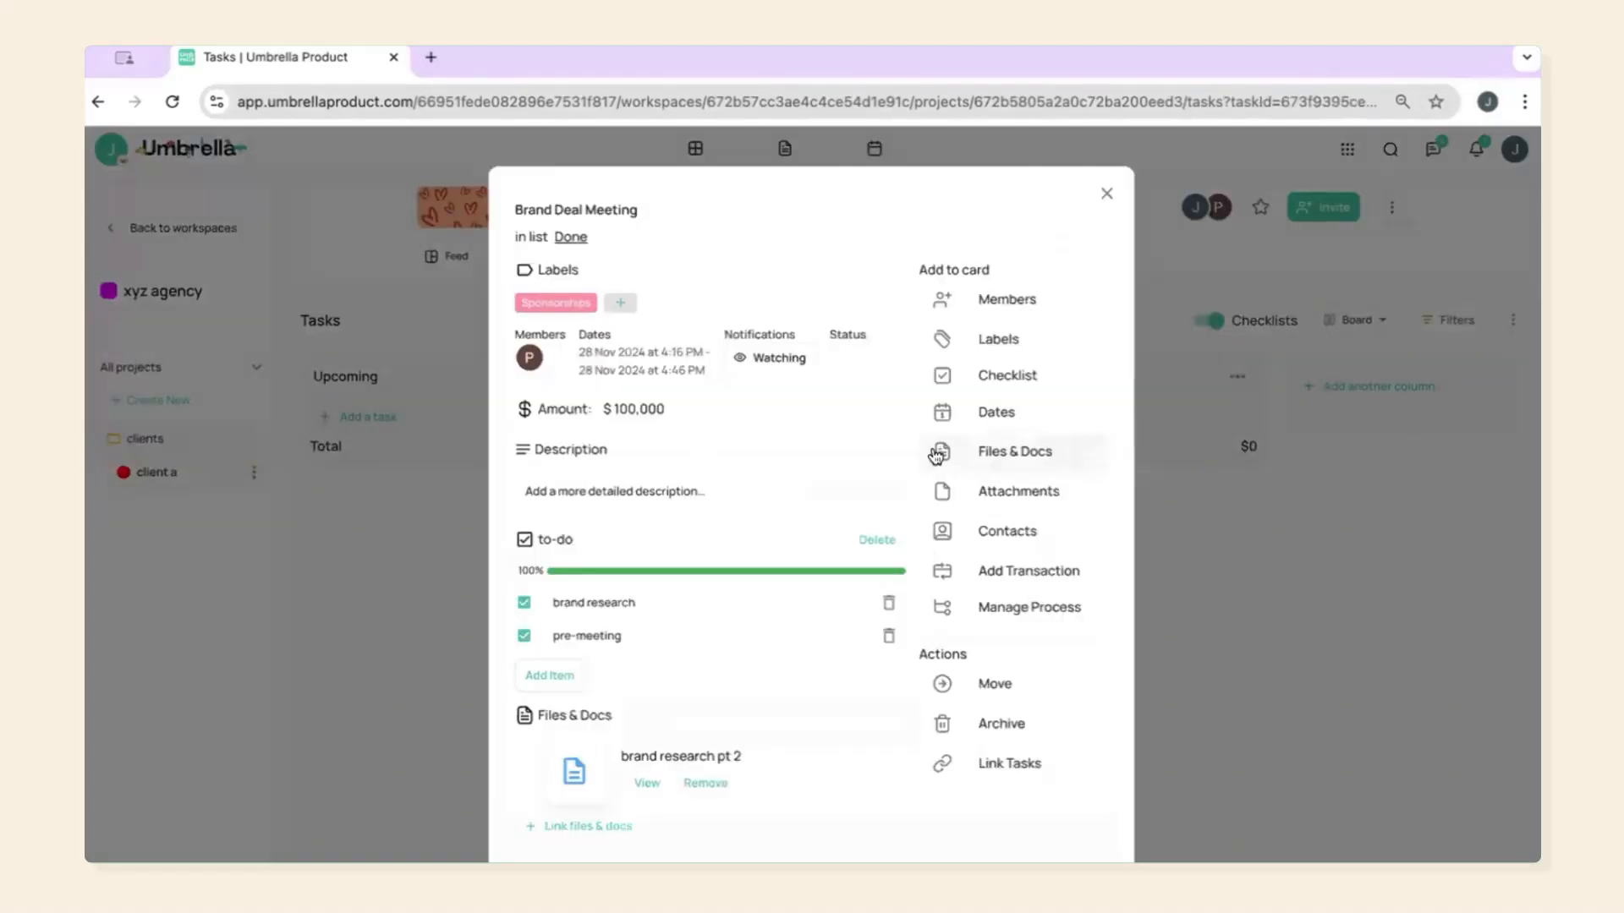
Step: Move the Brand Deal Meeting card to the Review column and close the card
left_click(582, 240)
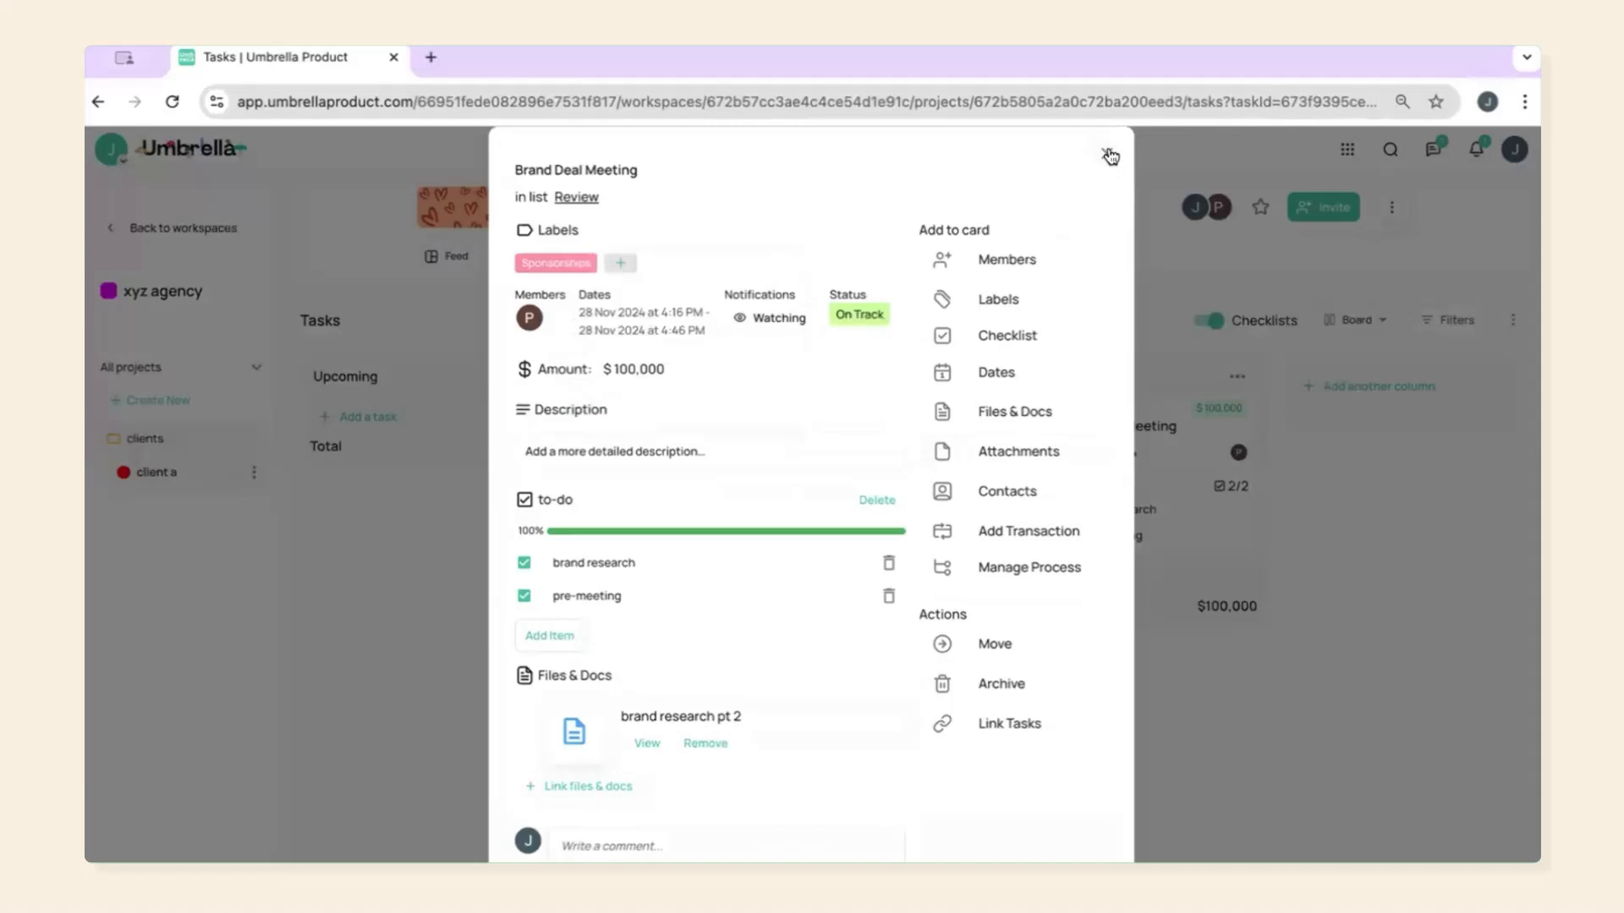
left_click(1109, 155)
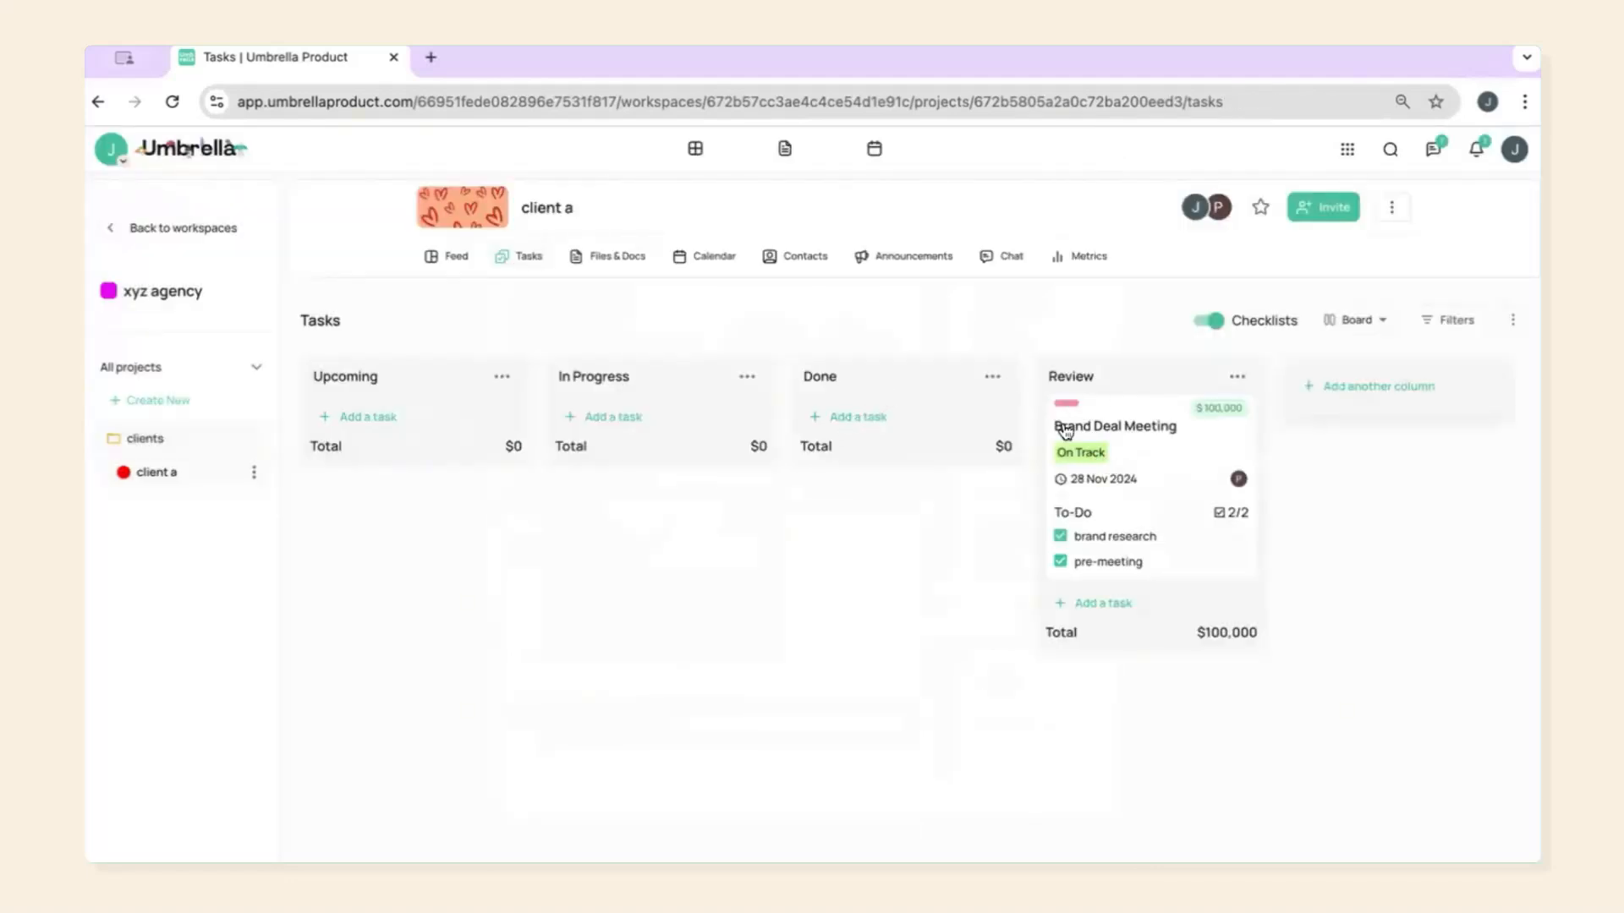
Step: Change the Review column's status to Done and save it
left_click(1240, 389)
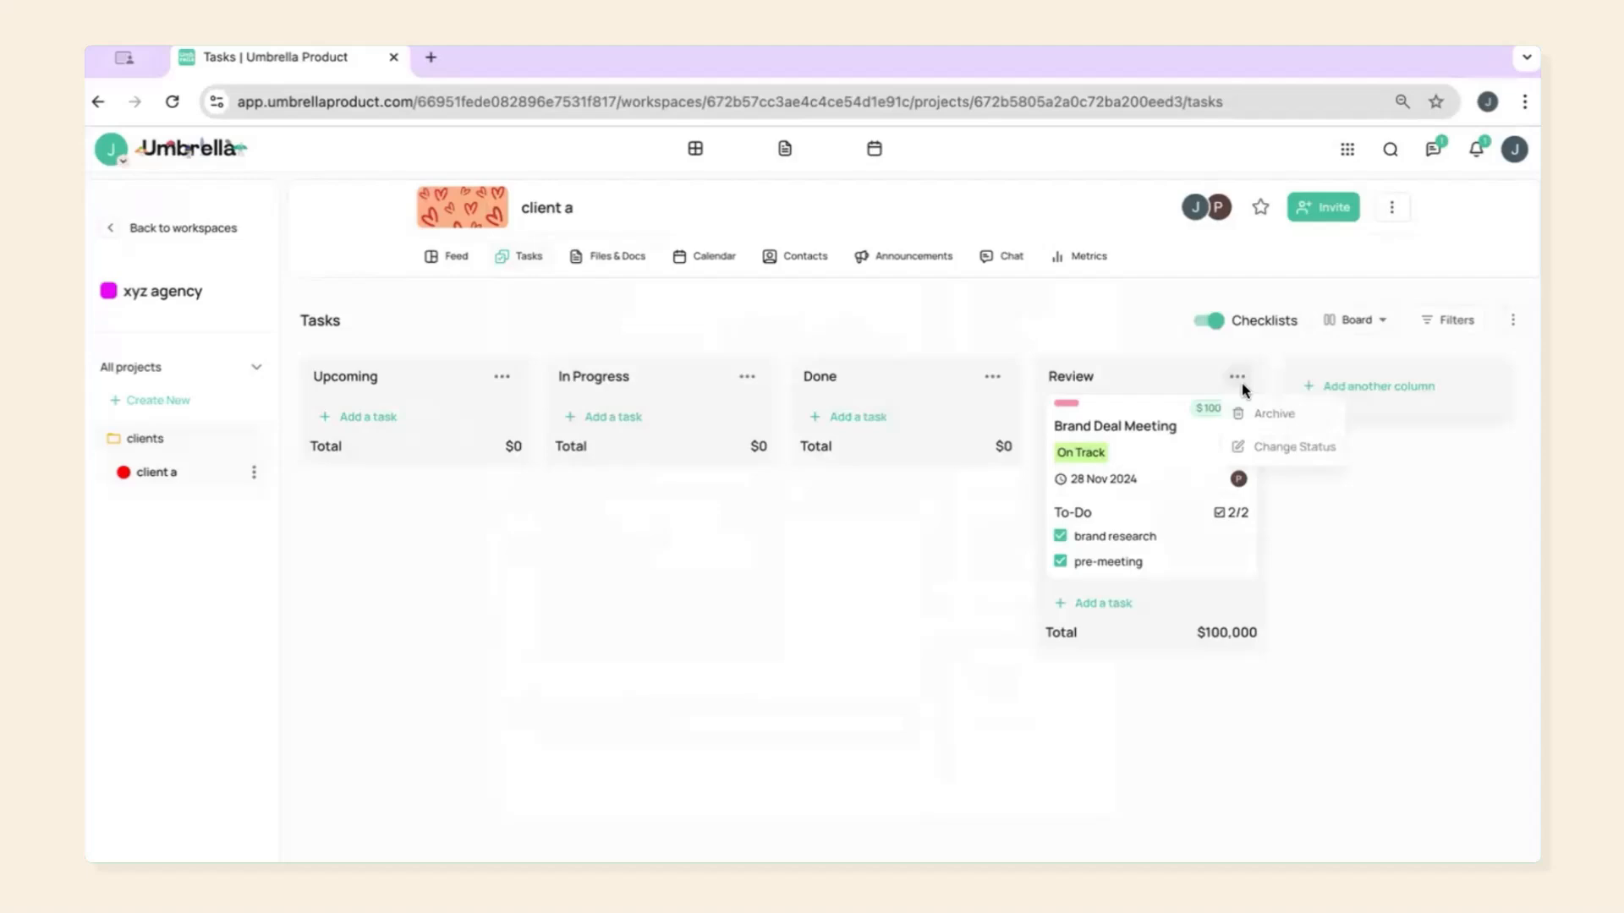
left_click(1271, 456)
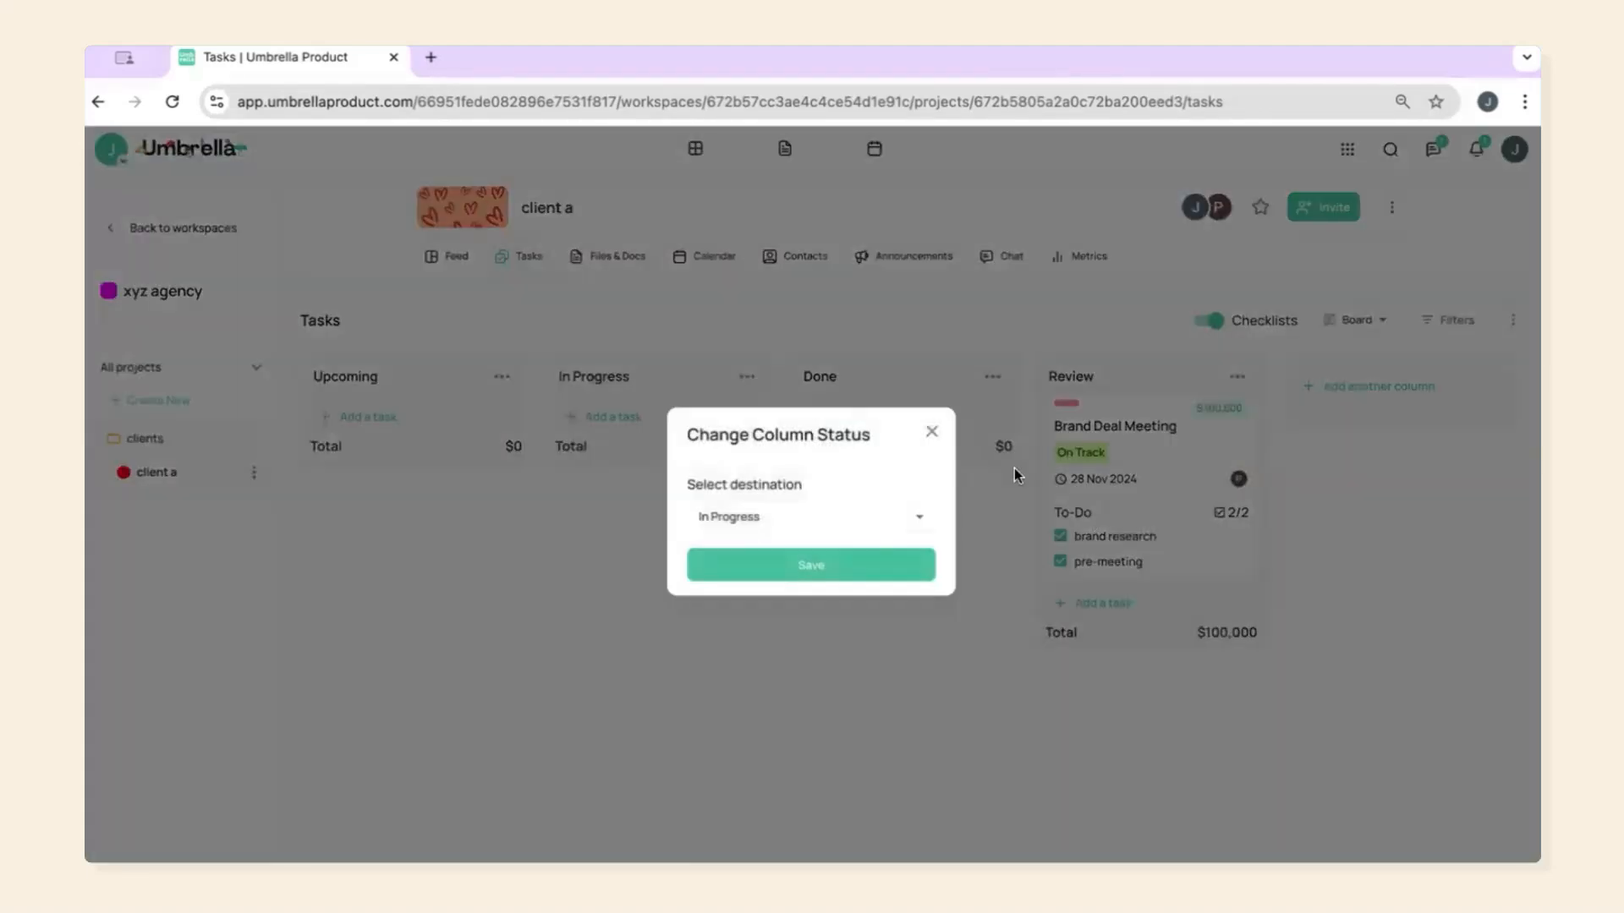
left_click(869, 516)
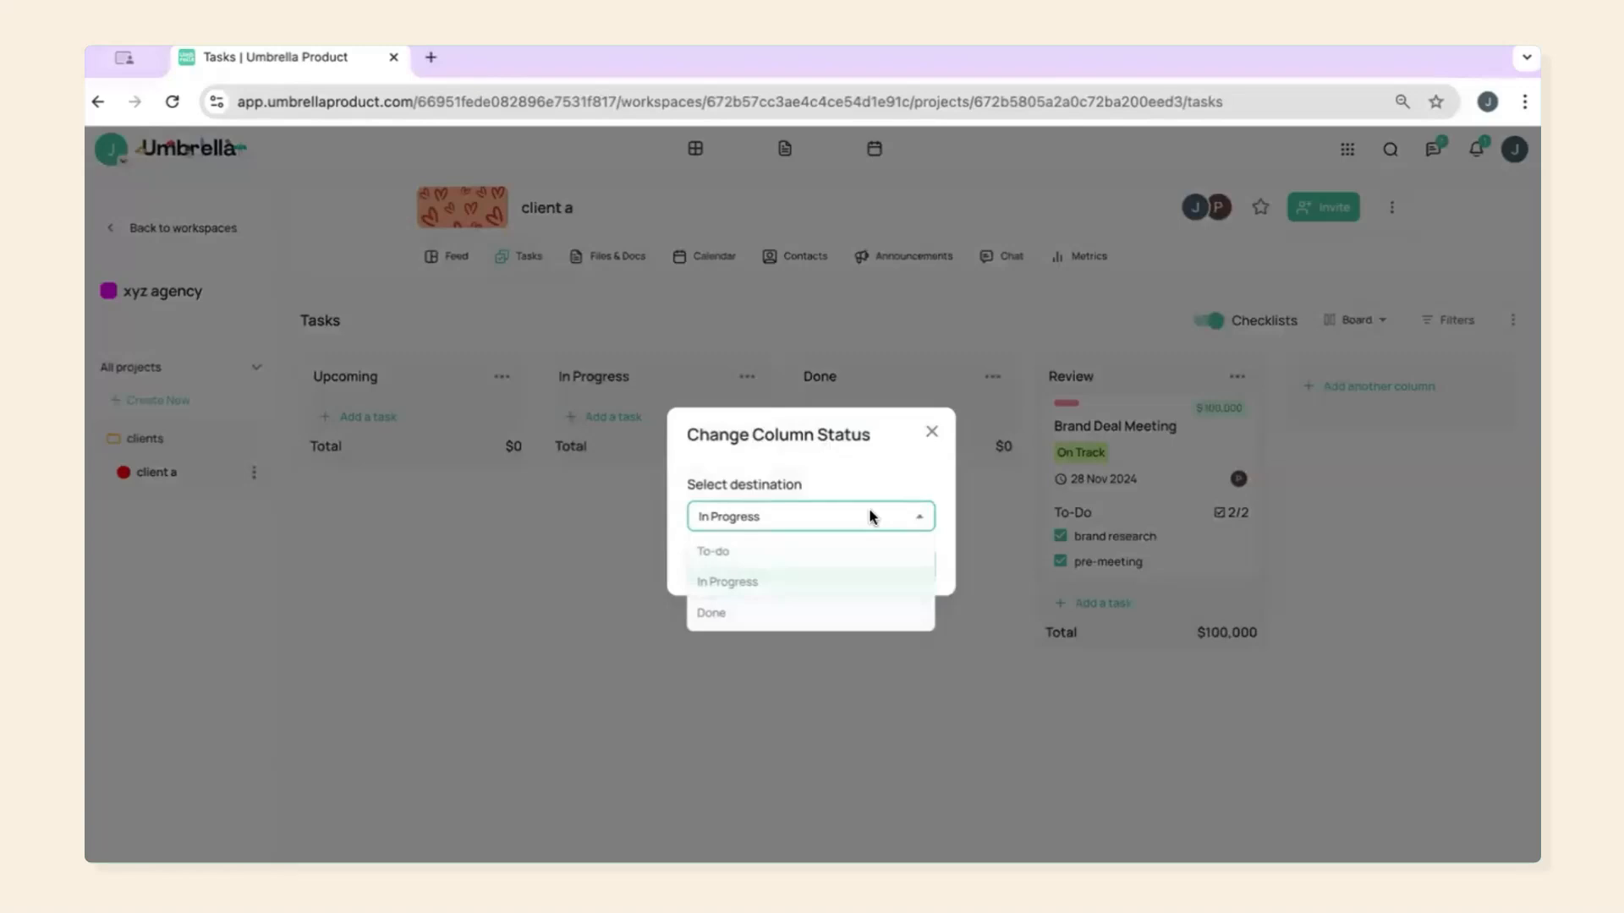
left_click(783, 614)
left_click(810, 562)
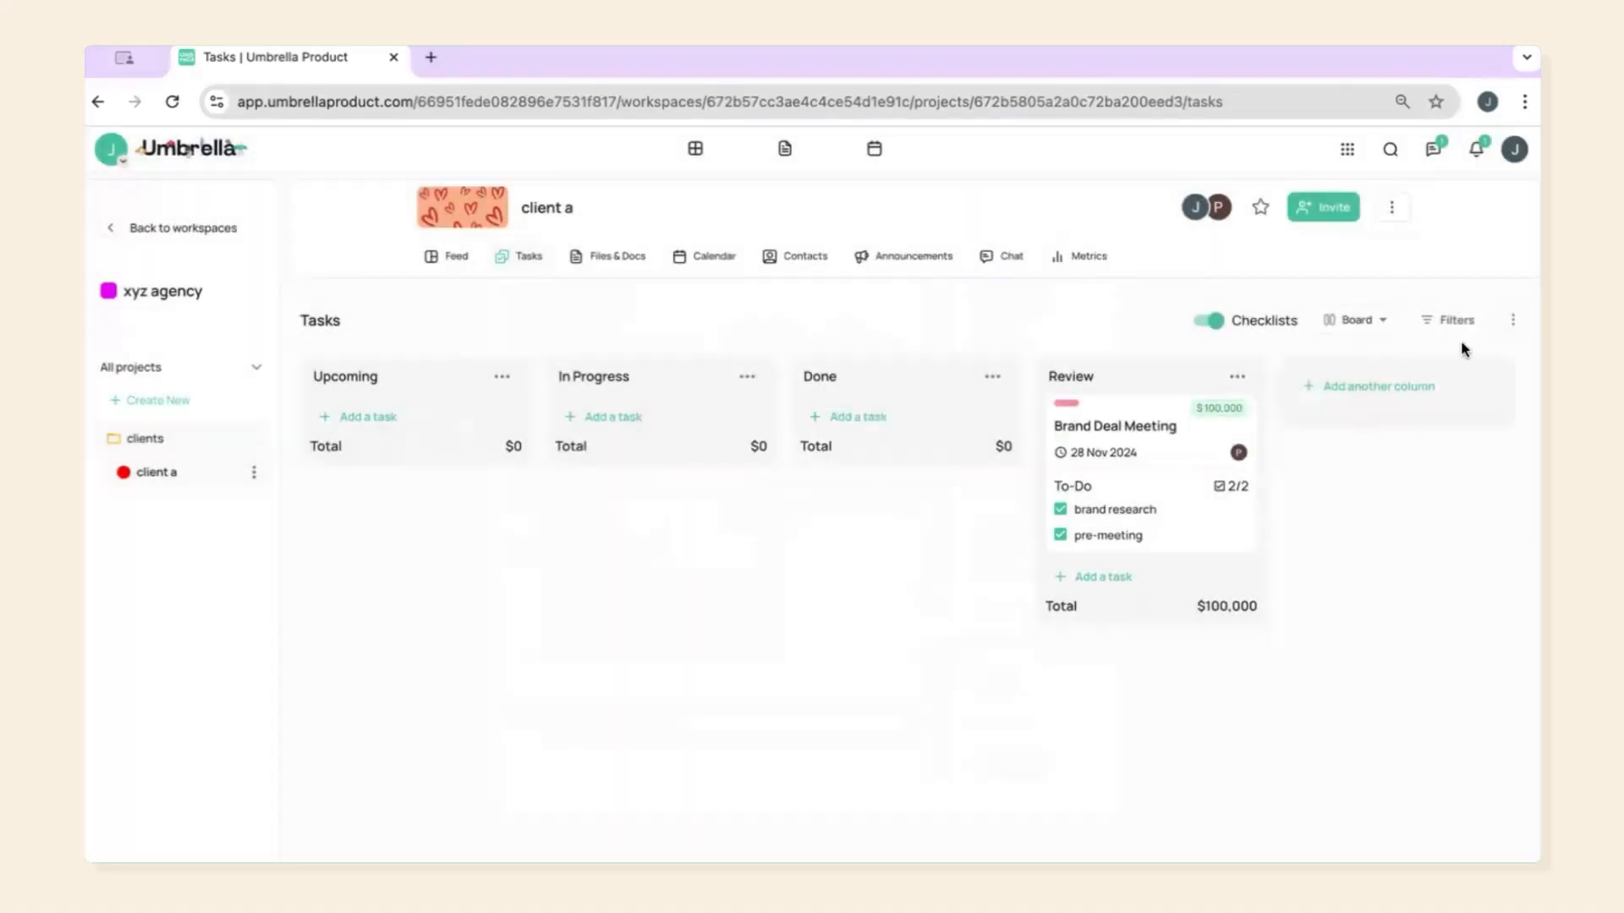
Step: Open the task board's settings to view the workflow status of its columns
left_click(1513, 319)
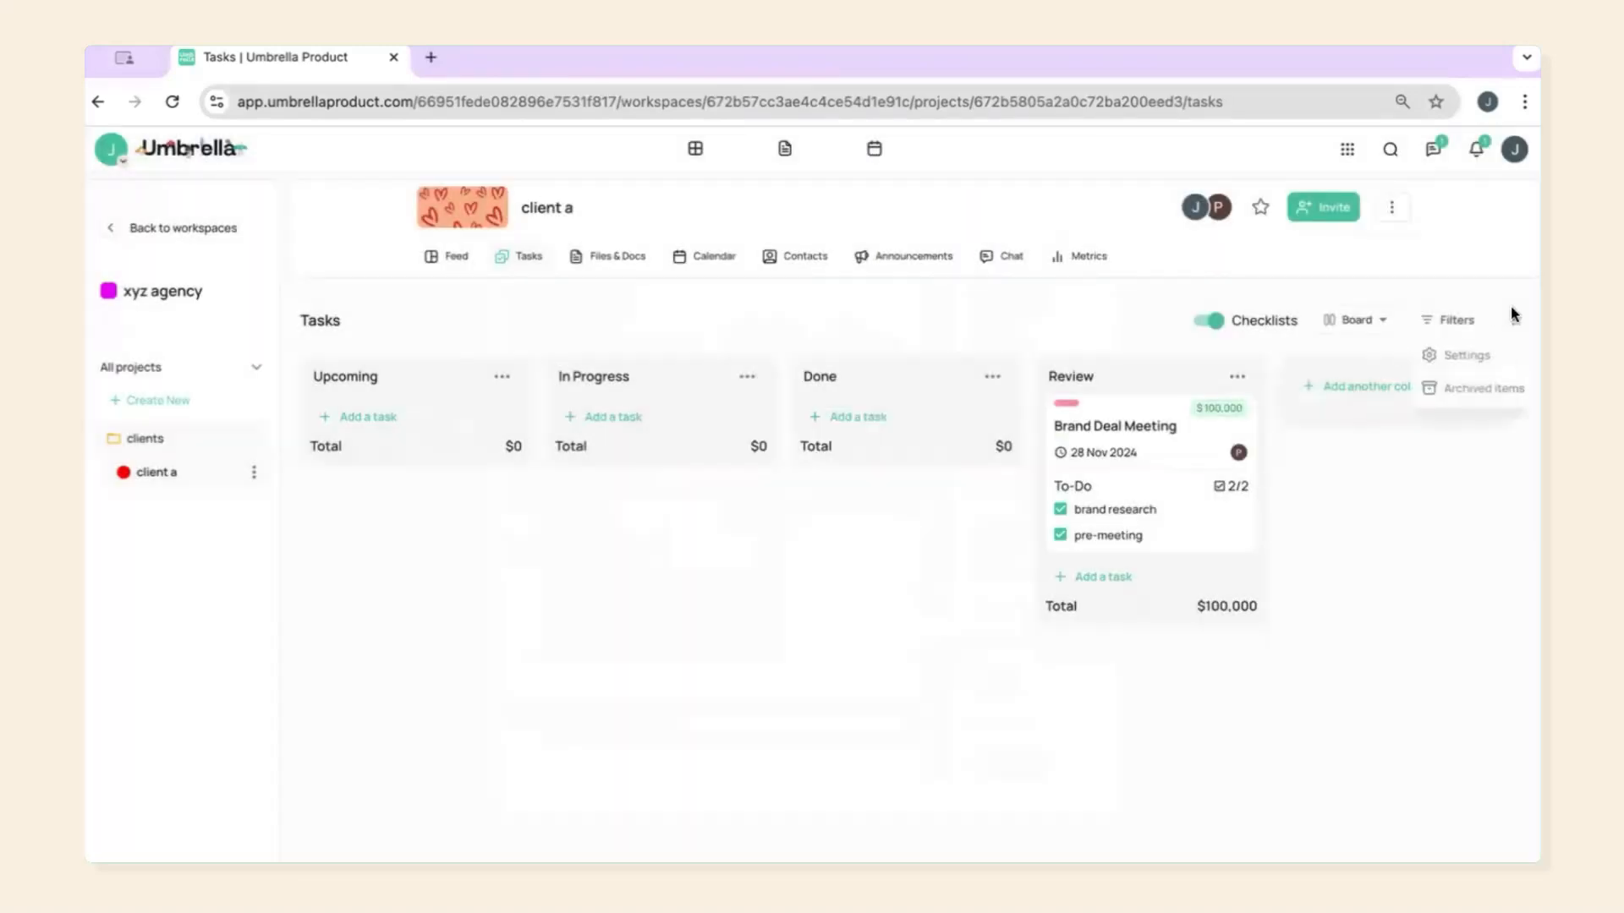
left_click(1467, 356)
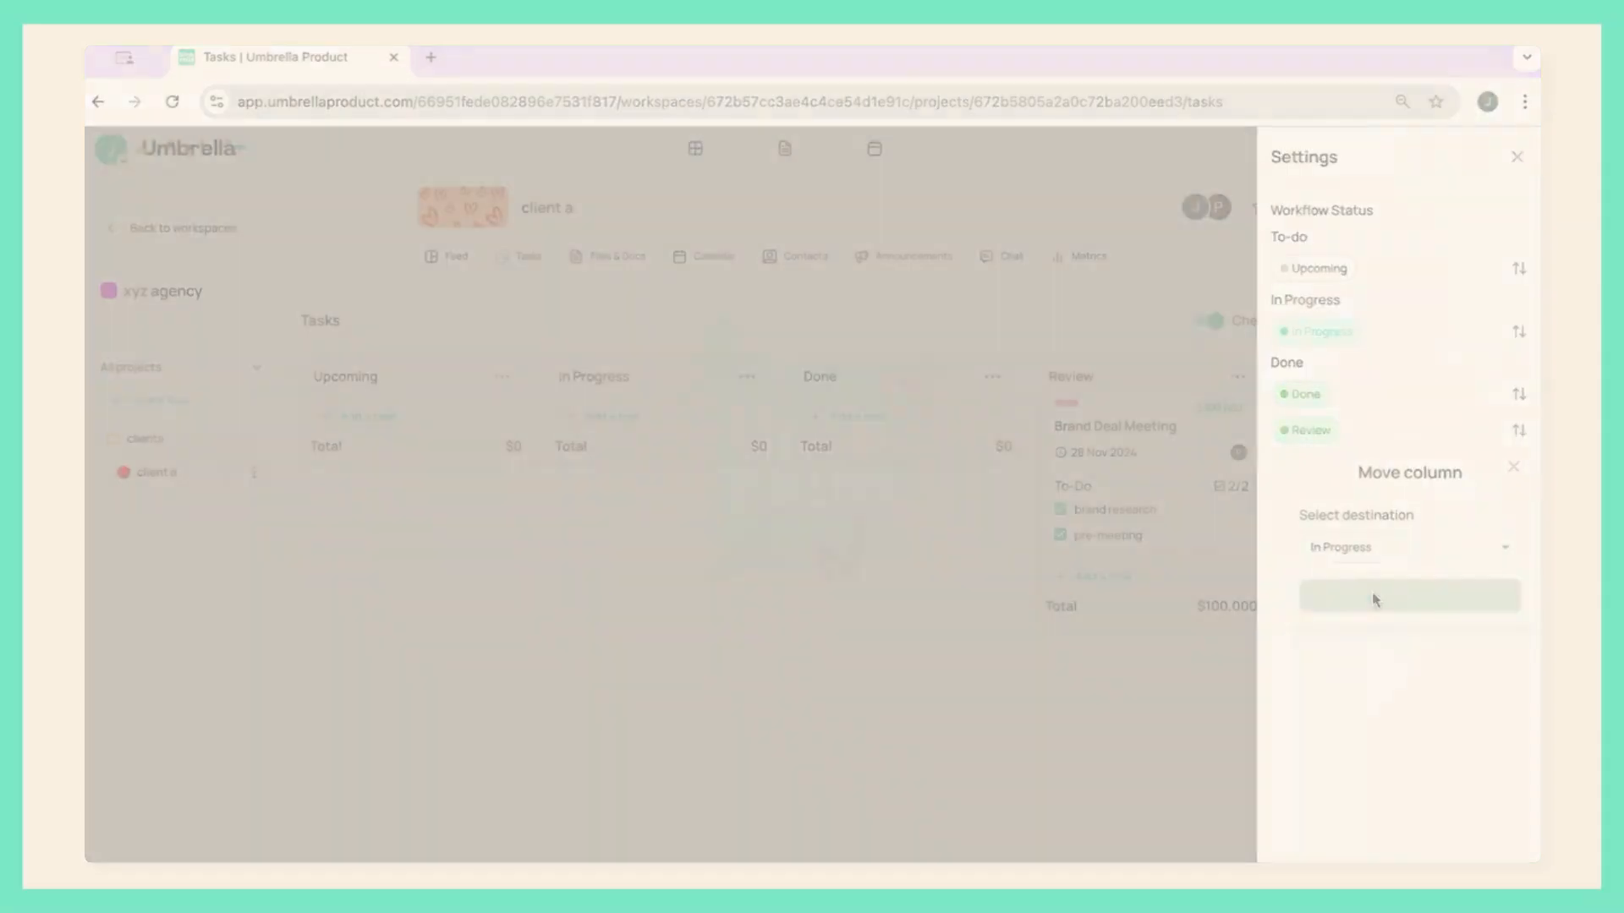